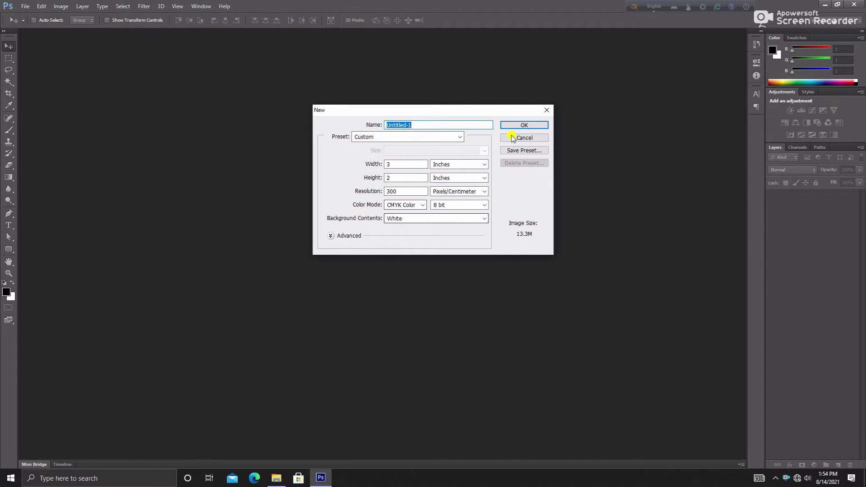
Create a 3 × 2 inch CMYK document at 300 pixels/cm and draw a black rectangle about 1340 × 776 px in its middle.
{"action": "left_click", "coordinate": [524, 127]}
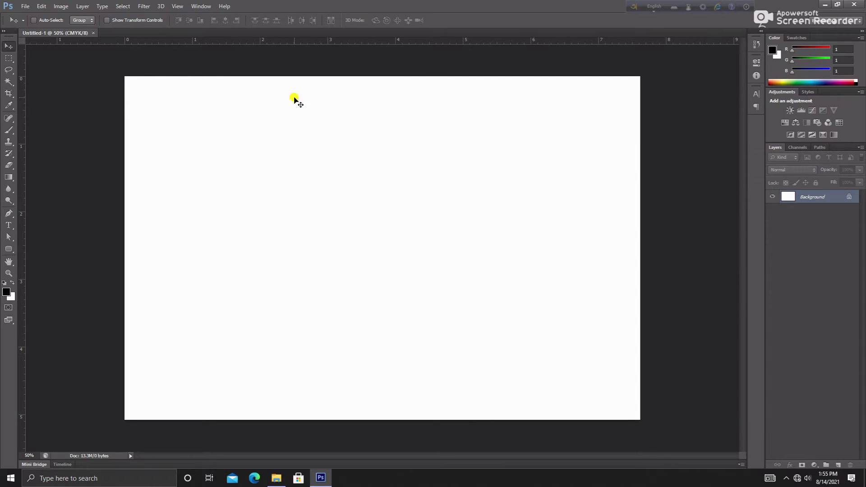
{"action": "left_click_drag", "start_coordinate": [9, 249], "coordinate": [34, 248]}
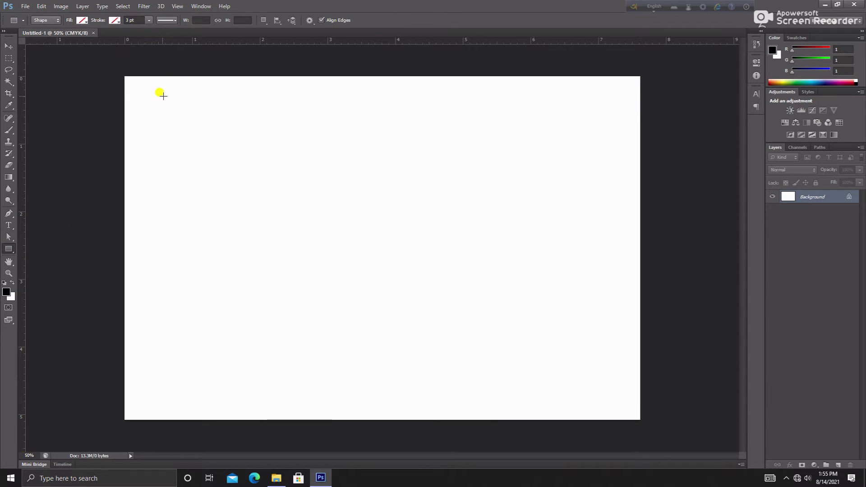
{"action": "left_click", "coordinate": [81, 20]}
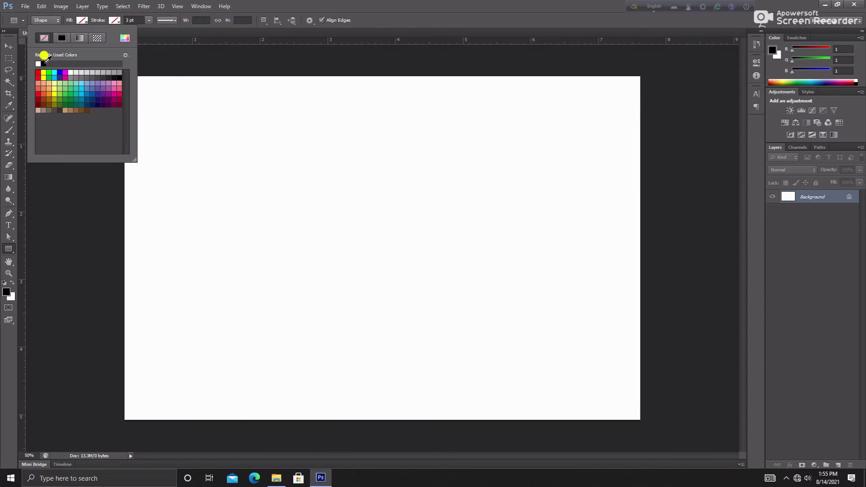
{"action": "left_click", "coordinate": [44, 64]}
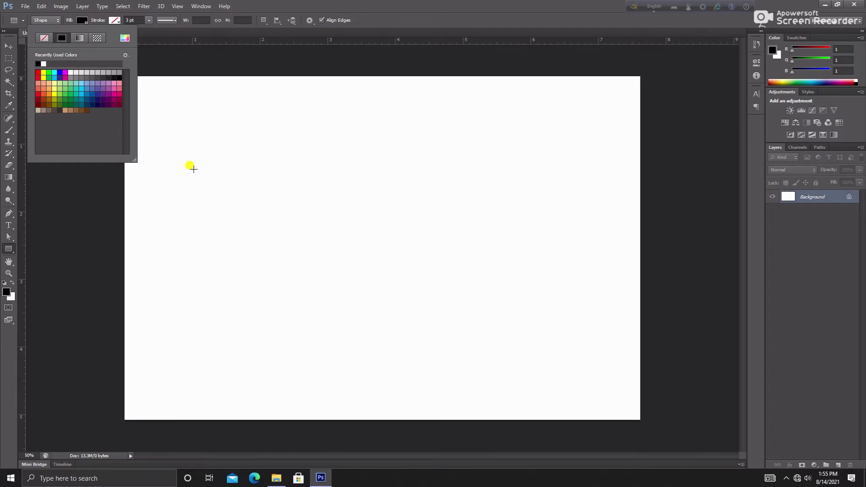
{"action": "left_click_drag", "start_coordinate": [232, 157], "coordinate": [532, 330]}
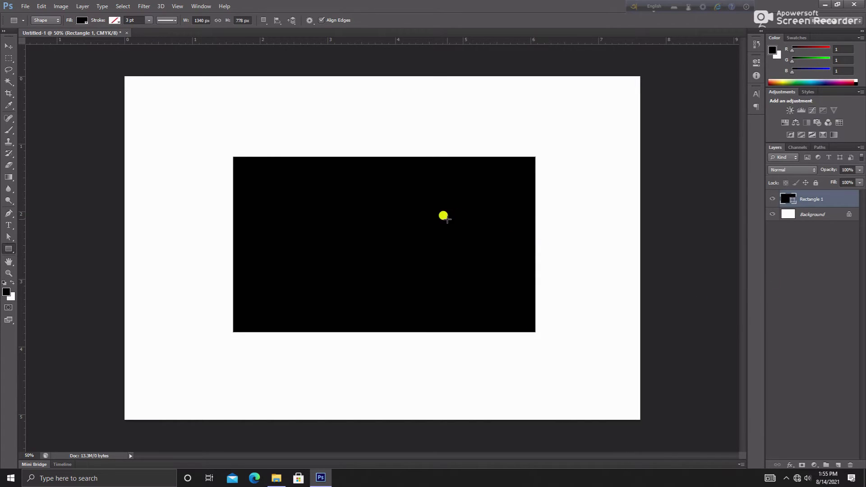
{"action": "left_click", "coordinate": [821, 278]}
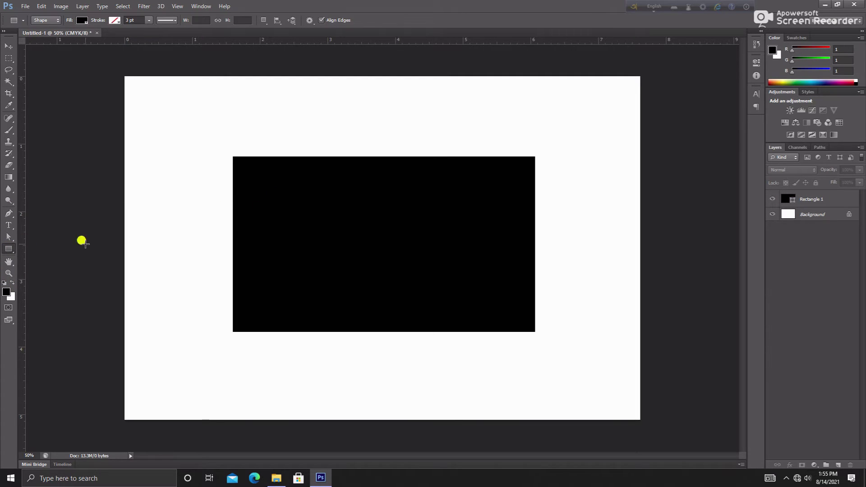
Add a white rounded rectangle about 266 × 56 px with a 100 px radius in the black rectangle's upper right area.
{"action": "right_click", "coordinate": [16, 252]}
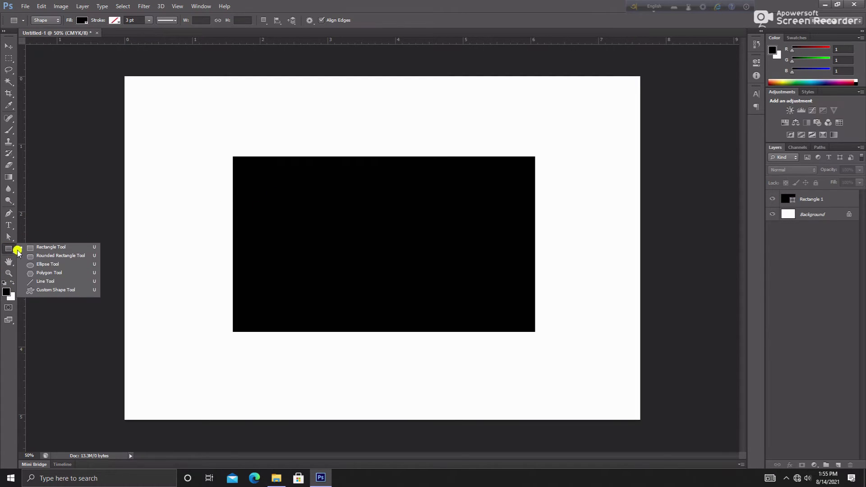
{"action": "left_click", "coordinate": [53, 256]}
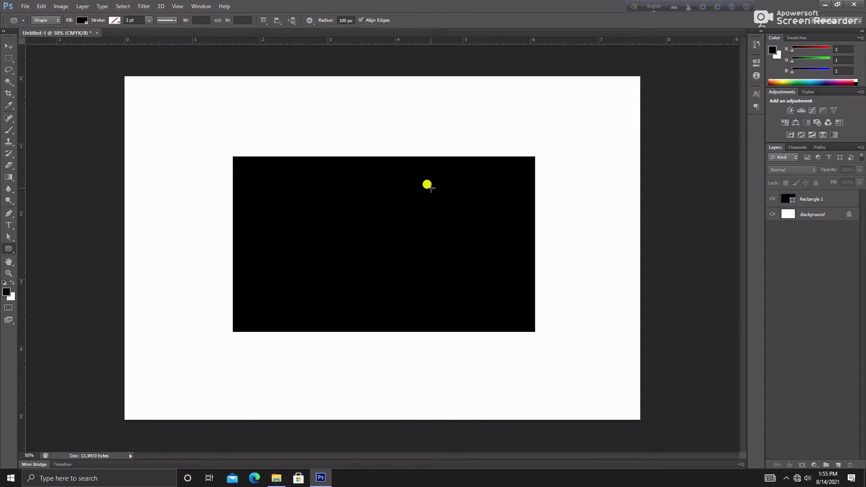
{"action": "left_click_drag", "start_coordinate": [432, 189], "coordinate": [491, 200]}
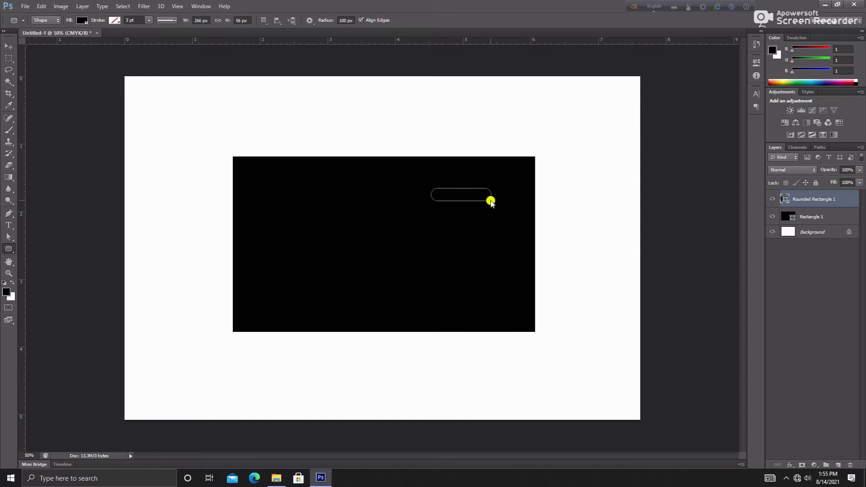
{"action": "left_click", "coordinate": [82, 20]}
{"action": "left_click", "coordinate": [38, 64]}
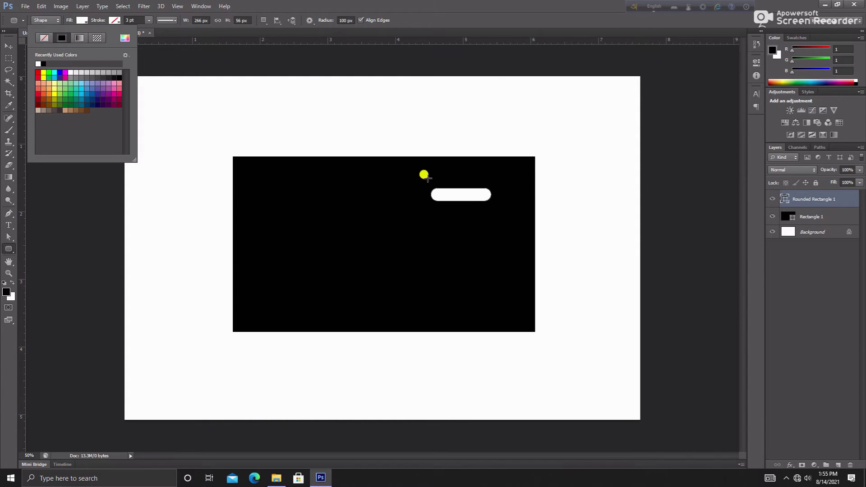
{"action": "left_click", "coordinate": [794, 343]}
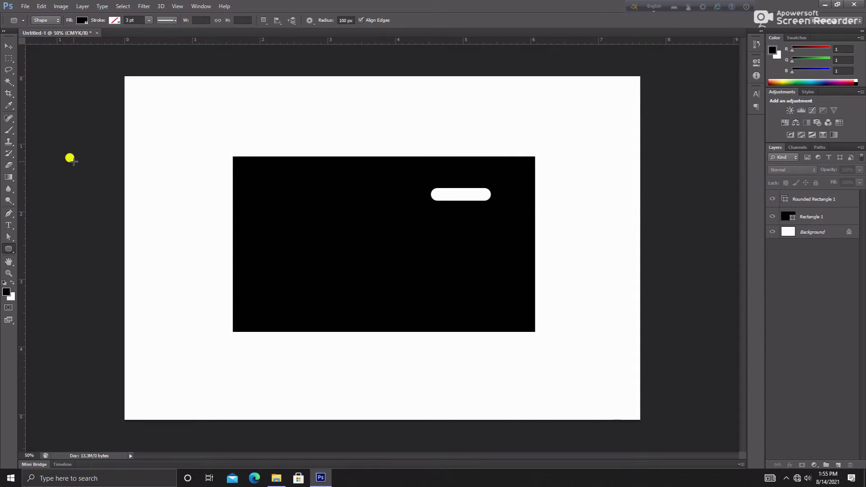
Draw a white-filled ellipse about 394 × 406 px on the left half of the black rectangle.
{"action": "left_click", "coordinate": [8, 248]}
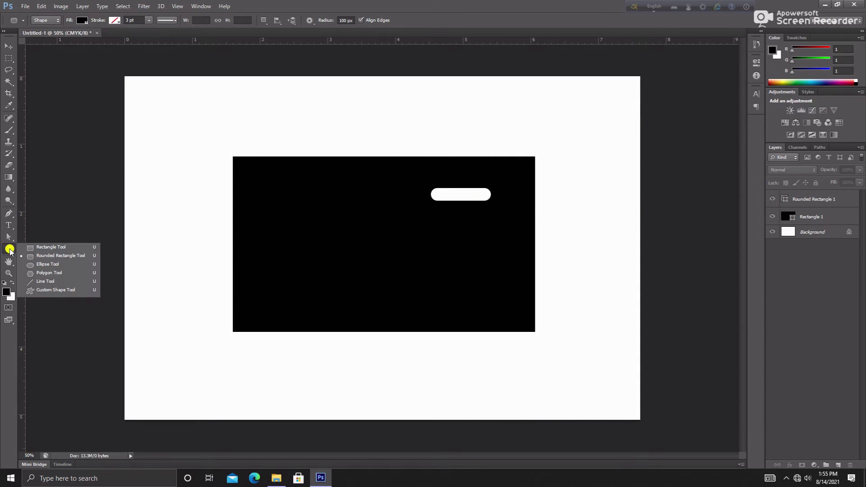
{"action": "left_click", "coordinate": [40, 265]}
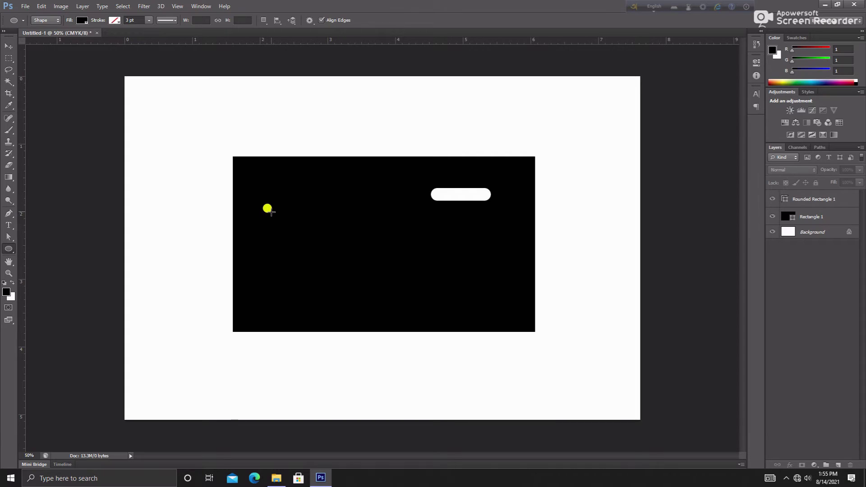
{"action": "left_click_drag", "start_coordinate": [272, 202], "coordinate": [356, 290]}
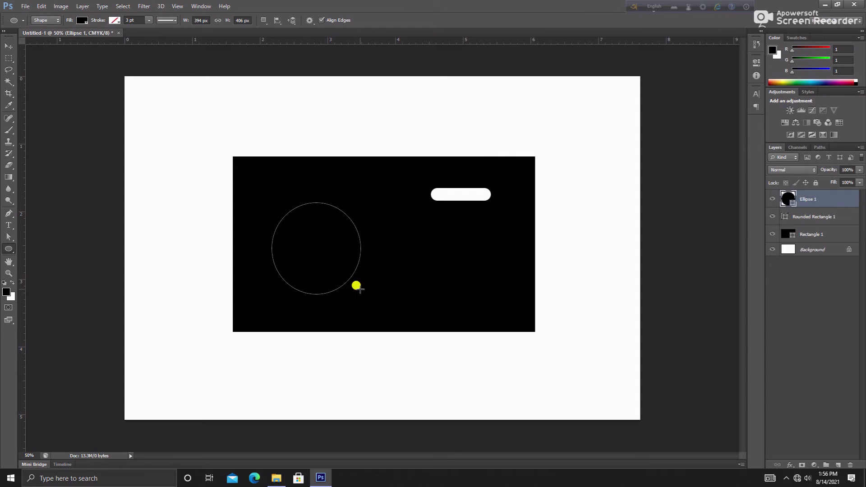
{"action": "left_click", "coordinate": [85, 20]}
{"action": "left_click", "coordinate": [38, 63]}
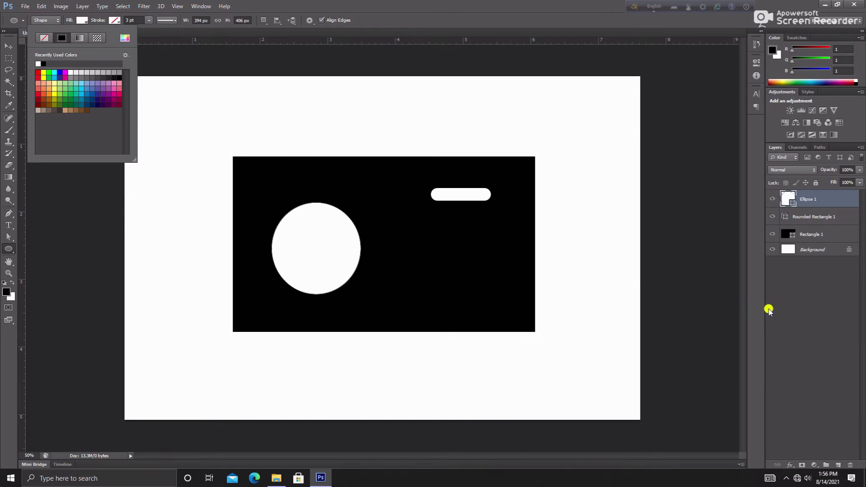
{"action": "left_click", "coordinate": [769, 310]}
Draw a black ellipse about 314 × 320 px inside the large white circle.
{"action": "right_click", "coordinate": [9, 248]}
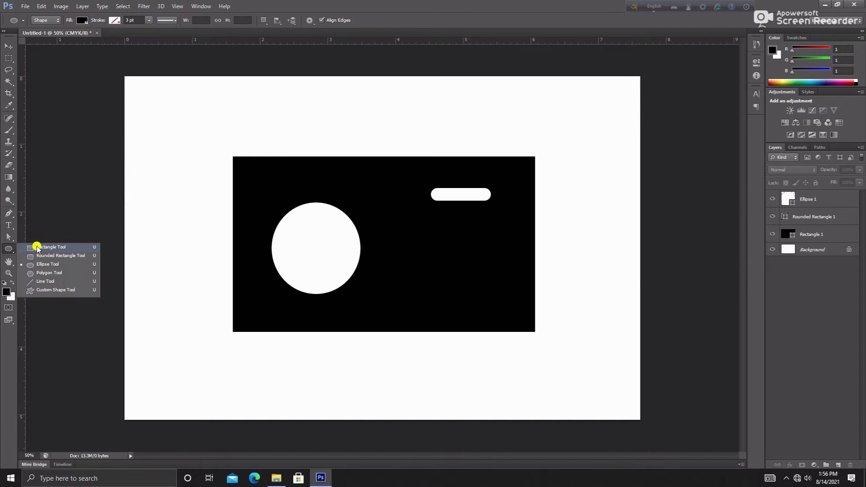
{"action": "left_click", "coordinate": [40, 265]}
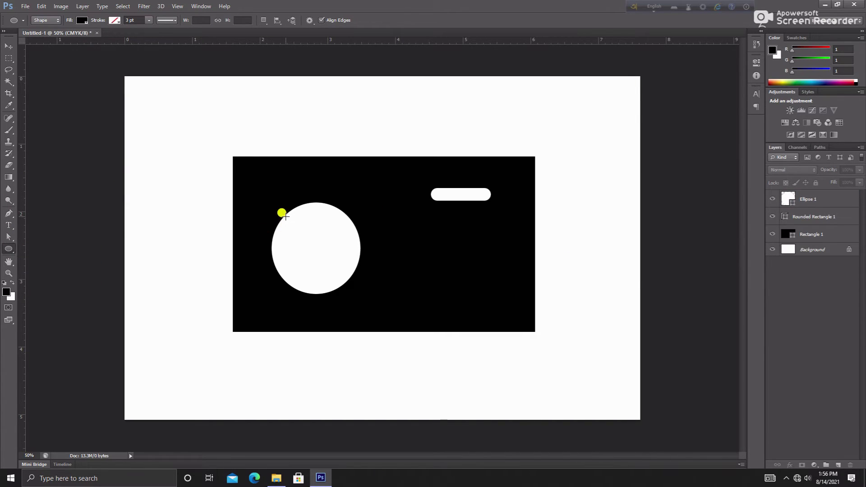
{"action": "left_click_drag", "start_coordinate": [285, 216], "coordinate": [357, 288]}
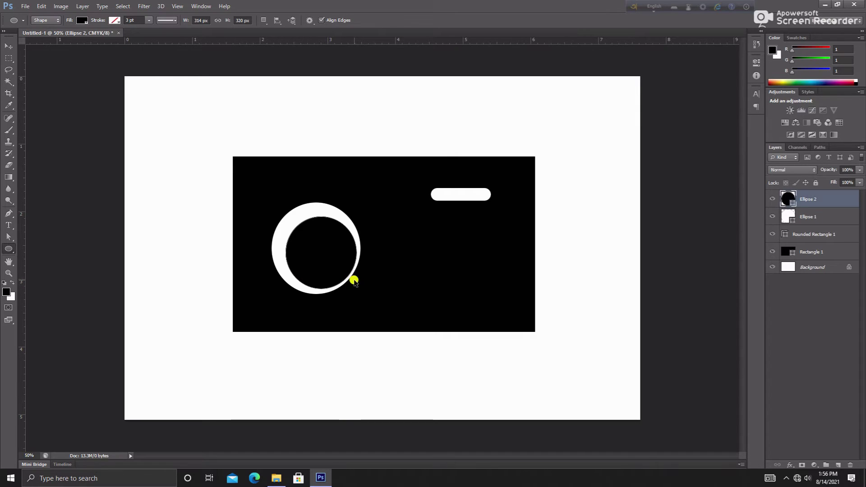
Centre the black ellipse on the white circle and scale it up to about 114%, leaving a thin white ring.
{"action": "key", "text": "ctrl+t"}
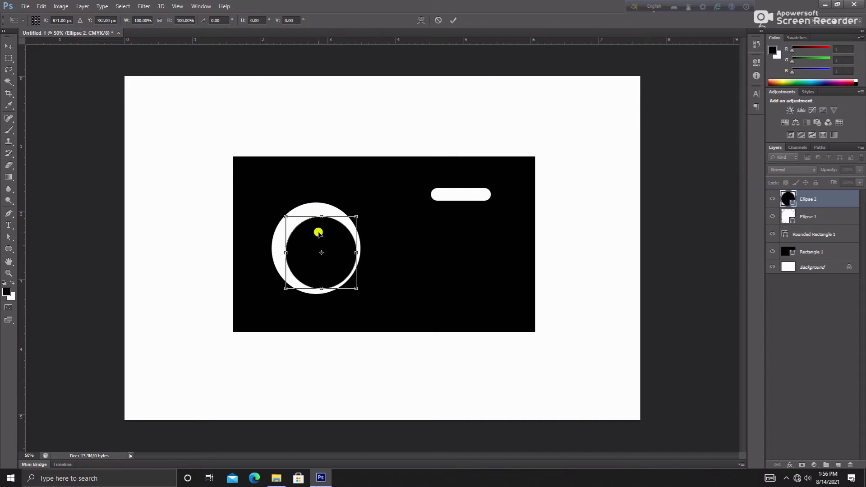
{"action": "left_click_drag", "start_coordinate": [319, 233], "coordinate": [314, 229]}
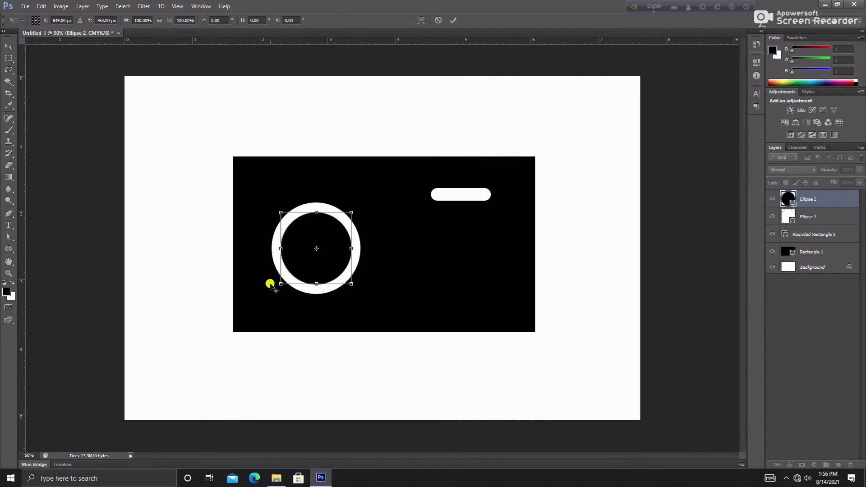
{"action": "left_click_drag", "start_coordinate": [278, 282], "coordinate": [274, 285]}
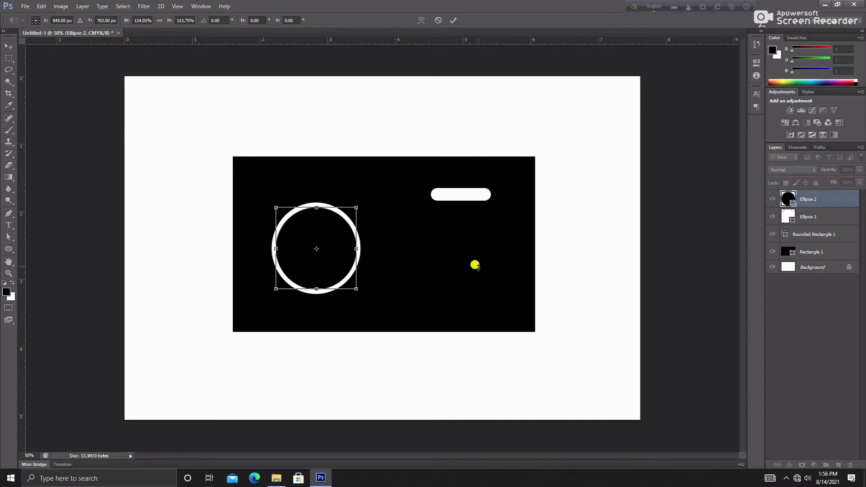
{"action": "key", "text": "Return"}
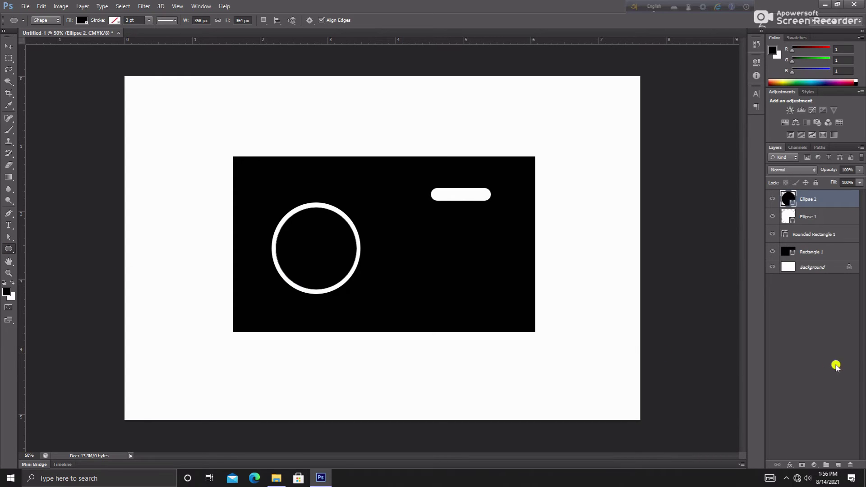
Draw a white-filled ellipse about 248 × 260 px inside the ring.
{"action": "right_click", "coordinate": [9, 248]}
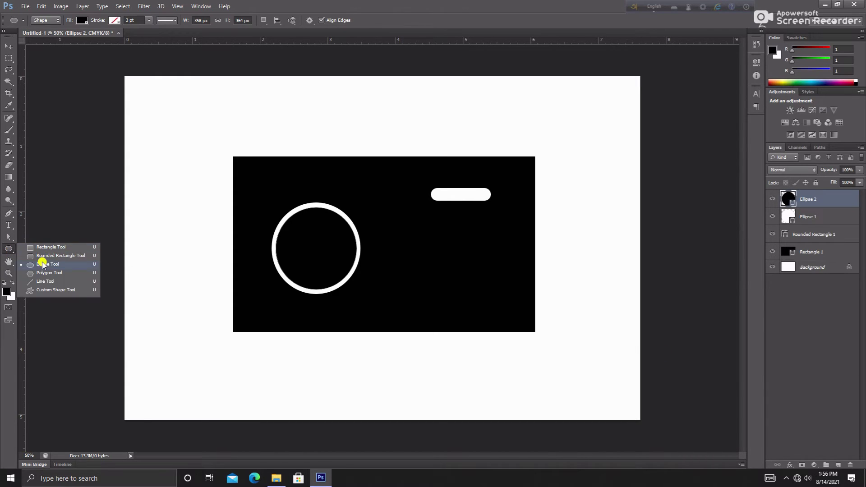
{"action": "left_click", "coordinate": [43, 264]}
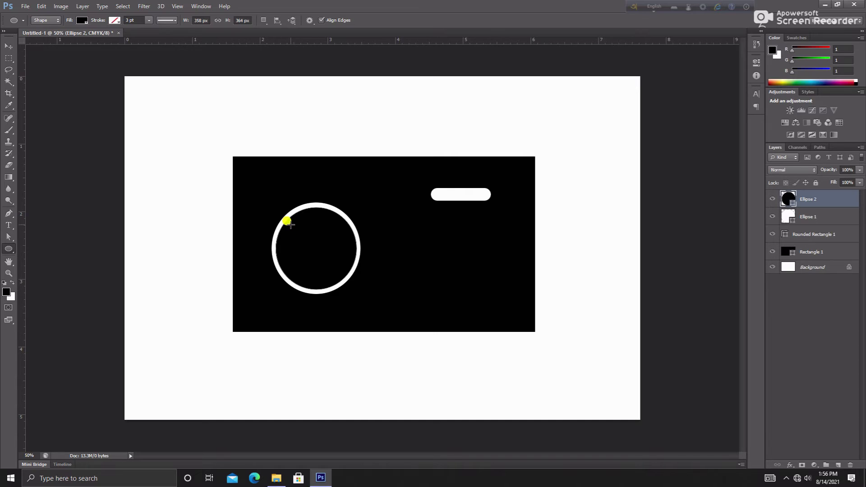
{"action": "left_click_drag", "start_coordinate": [291, 224], "coordinate": [341, 277]}
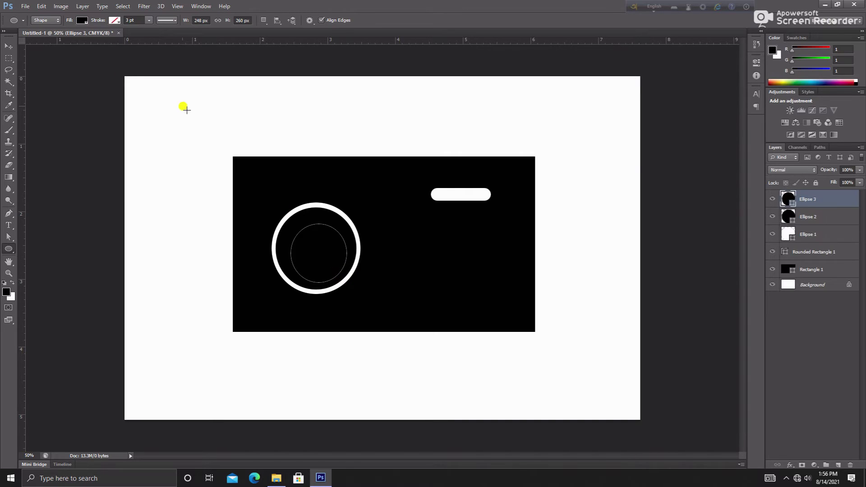
{"action": "left_click", "coordinate": [83, 20]}
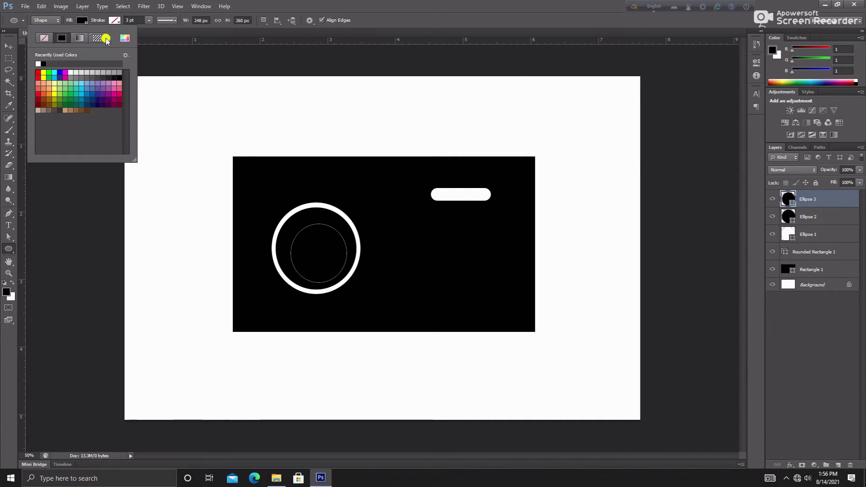
{"action": "left_click", "coordinate": [39, 63]}
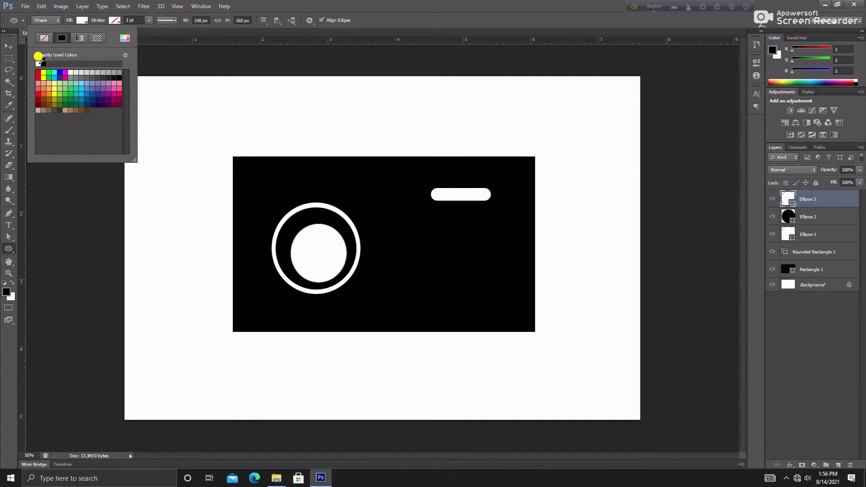
{"action": "left_click", "coordinate": [753, 335]}
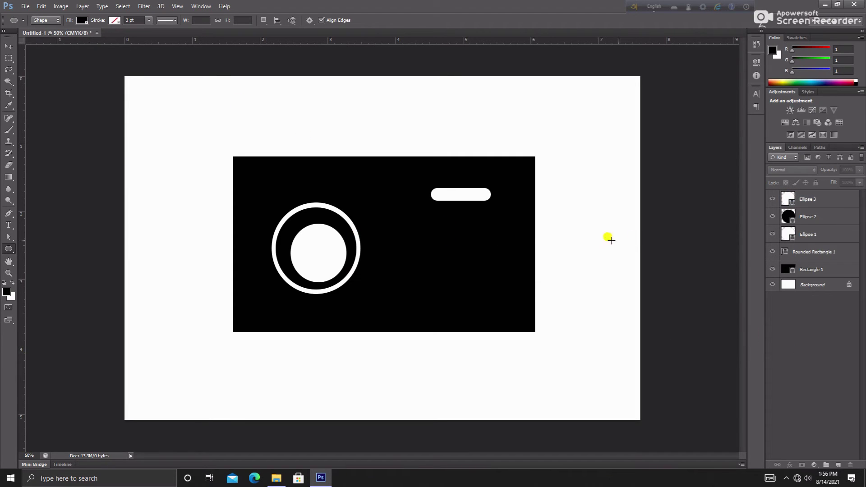
Move the inner white ellipse so that it is centred within the ring.
{"action": "left_click", "coordinate": [797, 199]}
{"action": "key", "text": "ctrl+t"}
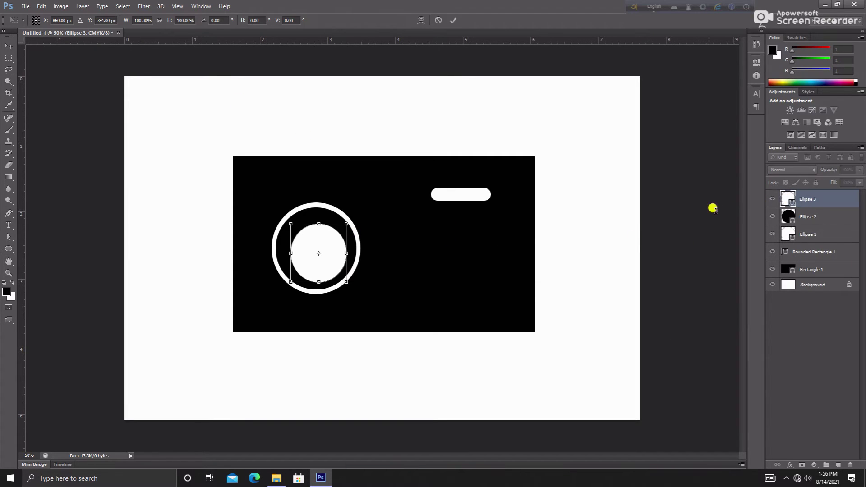
{"action": "mouse_move", "coordinate": [326, 242]}
{"action": "left_mouse_down"}
{"action": "mouse_move", "coordinate": [315, 228]}
{"action": "mouse_move", "coordinate": [323, 229]}
{"action": "left_mouse_up"}
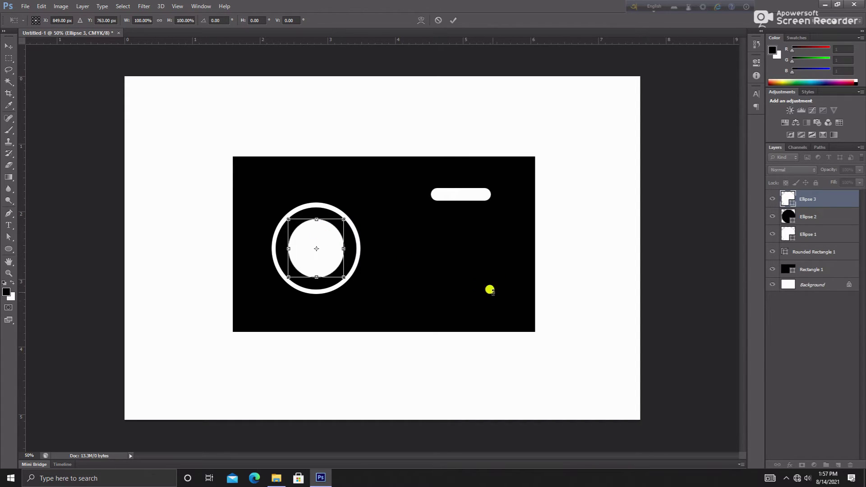
{"action": "key", "text": "Return"}
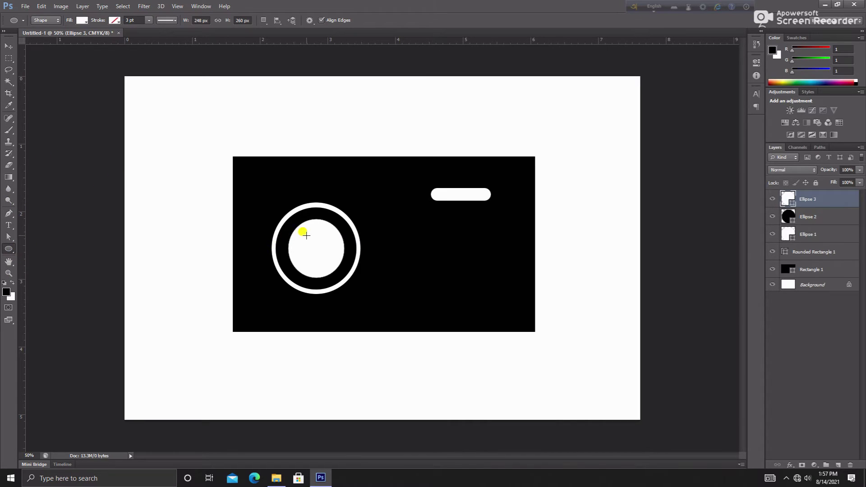
Draw an ellipse about 86 × 94 px in the upper part of the inner white circle and set its fill to none.
{"action": "left_click_drag", "start_coordinate": [301, 229], "coordinate": [320, 249]}
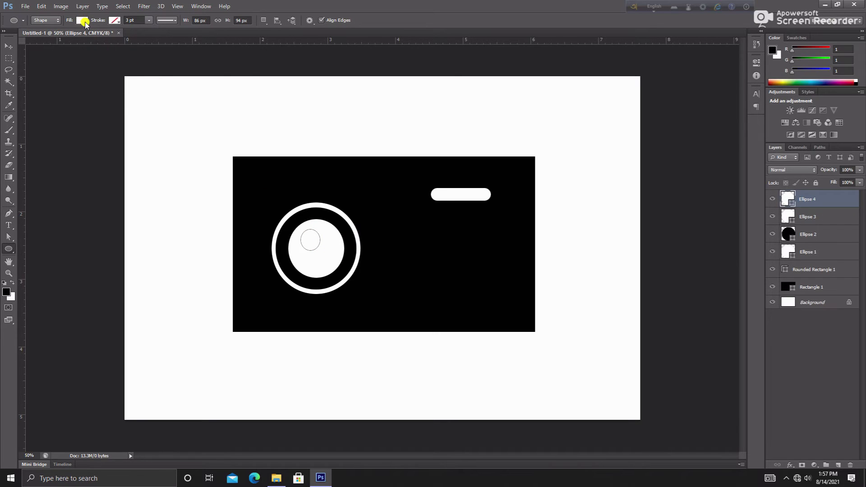
{"action": "left_click", "coordinate": [83, 21]}
{"action": "left_click", "coordinate": [44, 63]}
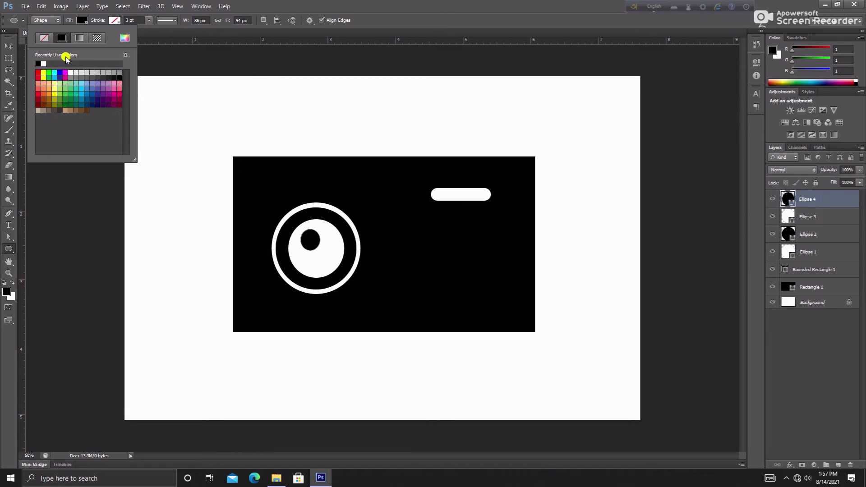
{"action": "left_click", "coordinate": [44, 38]}
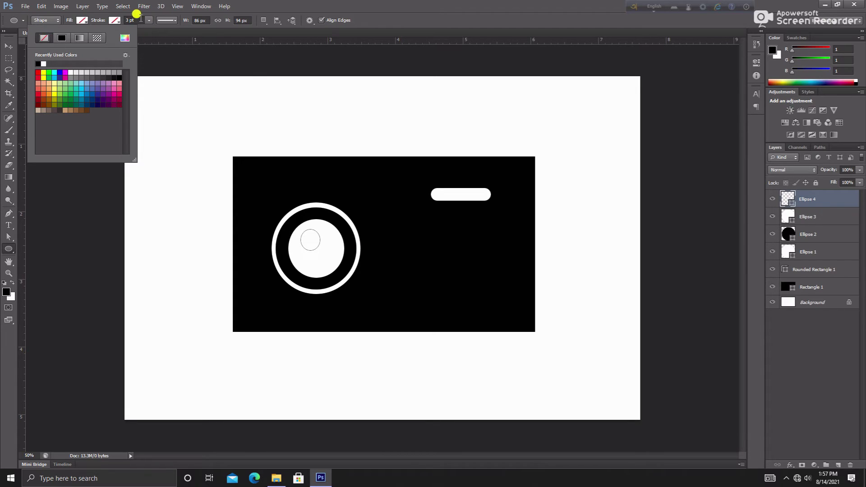
Give the small ellipse a solid black stroke 288 pt wide.
{"action": "left_click", "coordinate": [115, 20]}
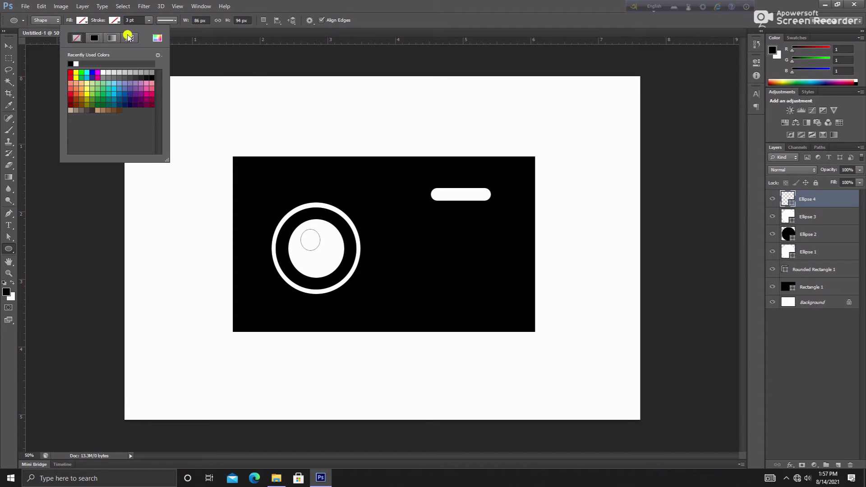
{"action": "left_click", "coordinate": [94, 39]}
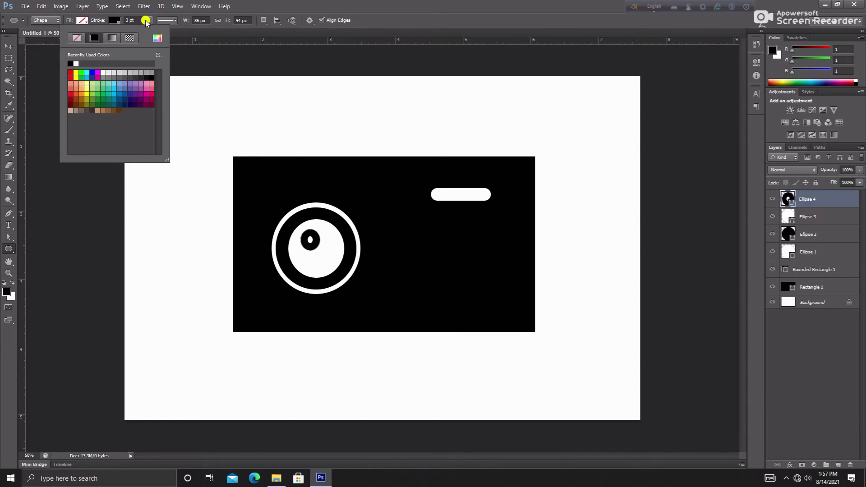
{"action": "left_click", "coordinate": [145, 23]}
{"action": "left_click_drag", "start_coordinate": [151, 29], "coordinate": [193, 41]}
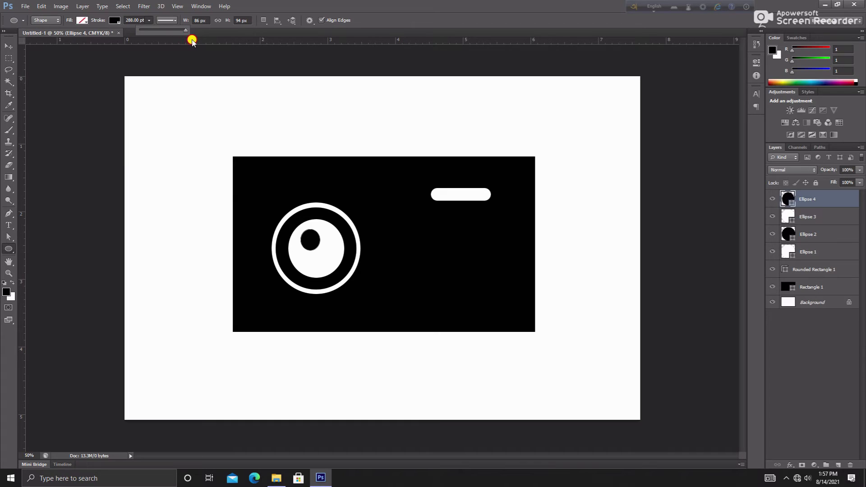
{"action": "left_click", "coordinate": [574, 256]}
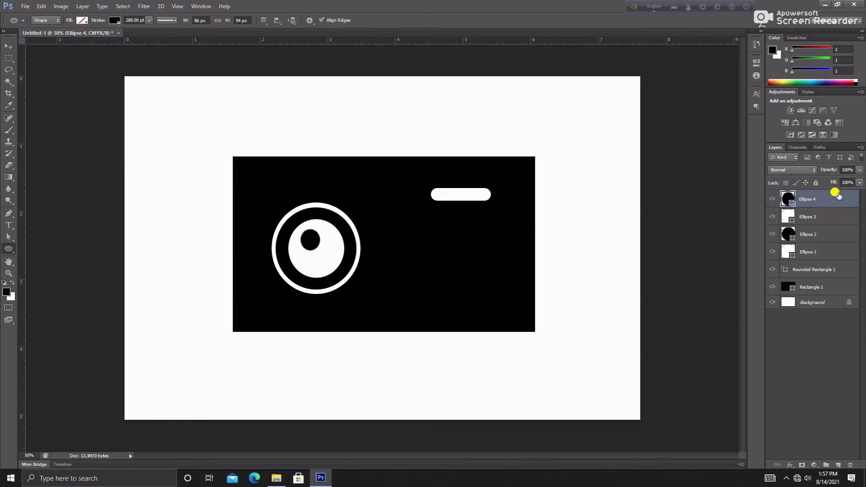
Move the small black ellipse right to about X 883 px, into the upper-right part of the white circle, and deselect its layer.
{"action": "key", "text": "ctrl+t"}
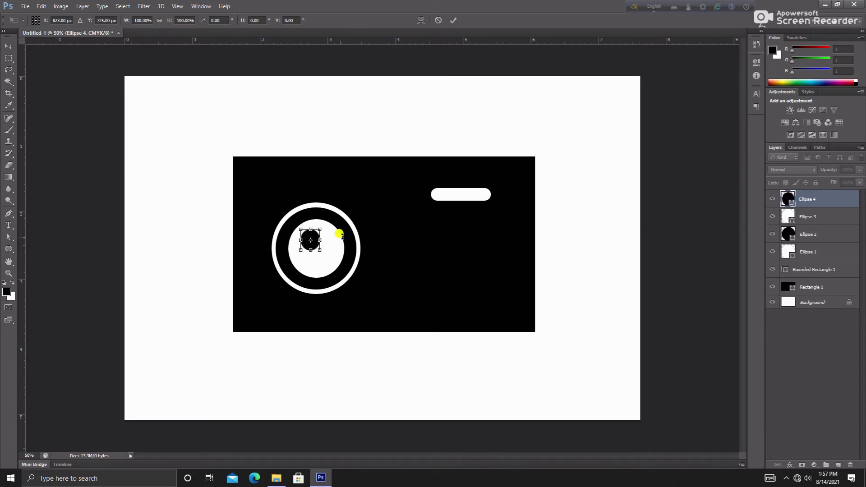
{"action": "key", "text": "Right"}
{"action": "key", "text": "Right"}
{"action": "key", "text": "Right"}
{"action": "key", "text": "Right"}
{"action": "key", "text": "Right"}
{"action": "key", "text": "Right"}
{"action": "key", "text": "Right"}
{"action": "key", "text": "Right"}
{"action": "key", "text": "Right"}
{"action": "key", "text": "Right"}
{"action": "key", "text": "Right"}
{"action": "key", "text": "Right"}
{"action": "key", "text": "Right"}
{"action": "key", "text": "Right"}
{"action": "key", "text": "Right"}
{"action": "key", "text": "Right"}
{"action": "key", "text": "Right"}
{"action": "key", "text": "Right"}
{"action": "key", "text": "Right"}
{"action": "key", "text": "Right"}
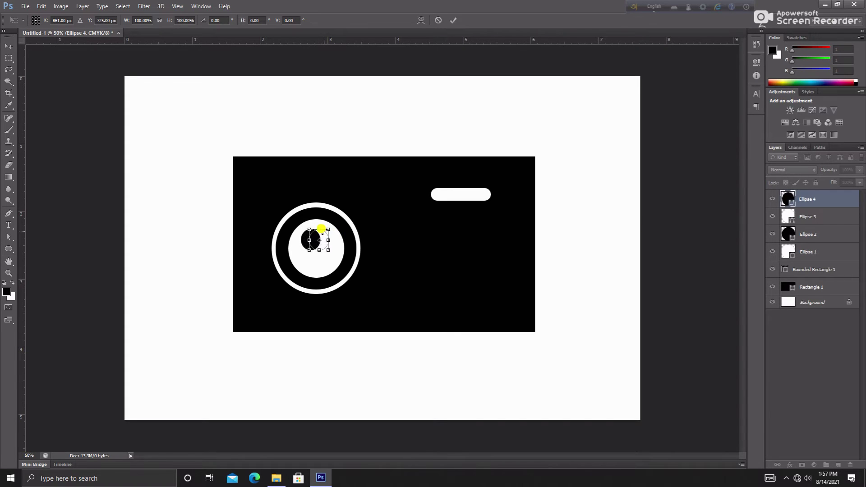
{"action": "key", "text": "Right"}
{"action": "key", "text": "Right"}
{"action": "key", "text": "Right"}
{"action": "key", "text": "Right"}
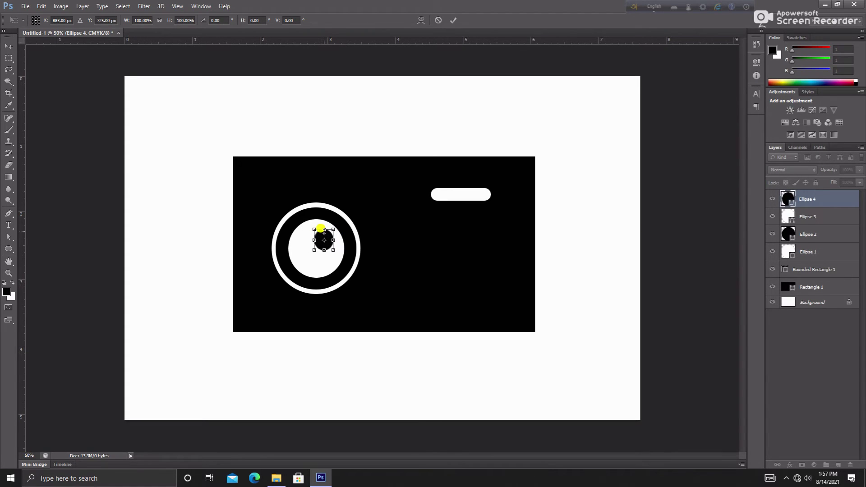
{"action": "key", "text": "Return"}
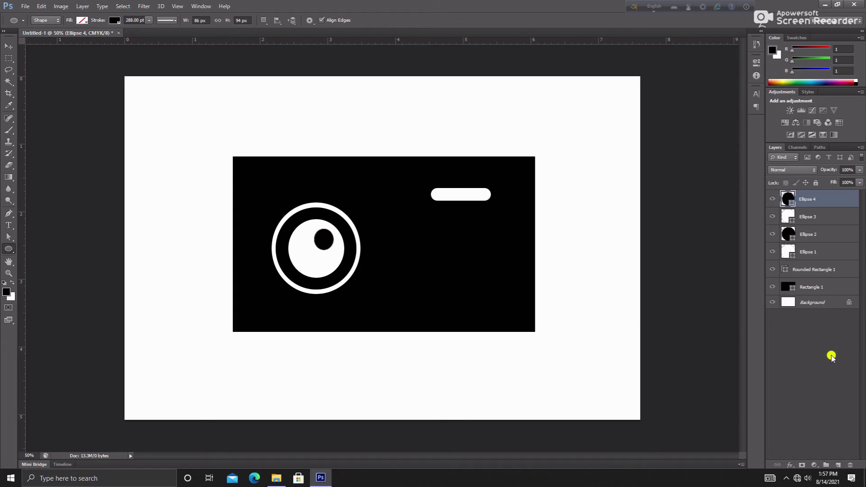
{"action": "left_click", "coordinate": [808, 356]}
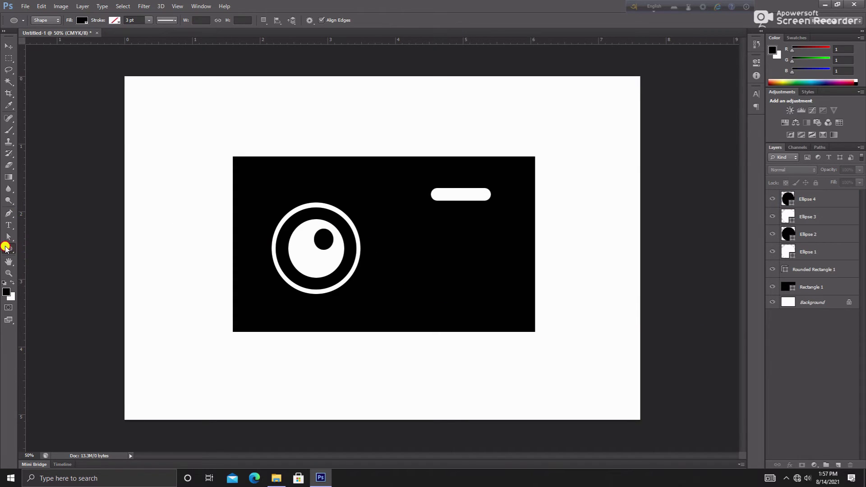
Draw an ellipse about 34 × 40 px in the white circle beside the black dot and set its fill to none.
{"action": "left_click_drag", "start_coordinate": [6, 248], "coordinate": [39, 265]}
{"action": "left_click_drag", "start_coordinate": [298, 239], "coordinate": [306, 249]}
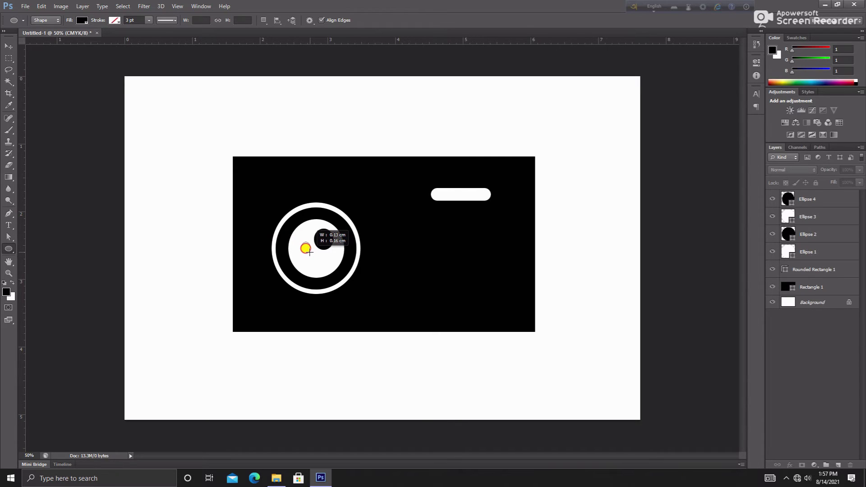
{"action": "left_click_drag", "start_coordinate": [306, 249], "coordinate": [305, 247]}
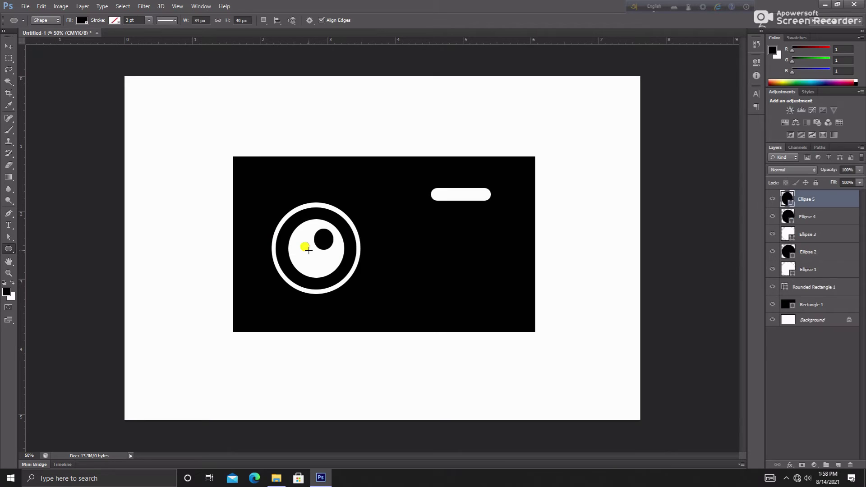
{"action": "left_click", "coordinate": [83, 20]}
{"action": "left_click", "coordinate": [43, 37]}
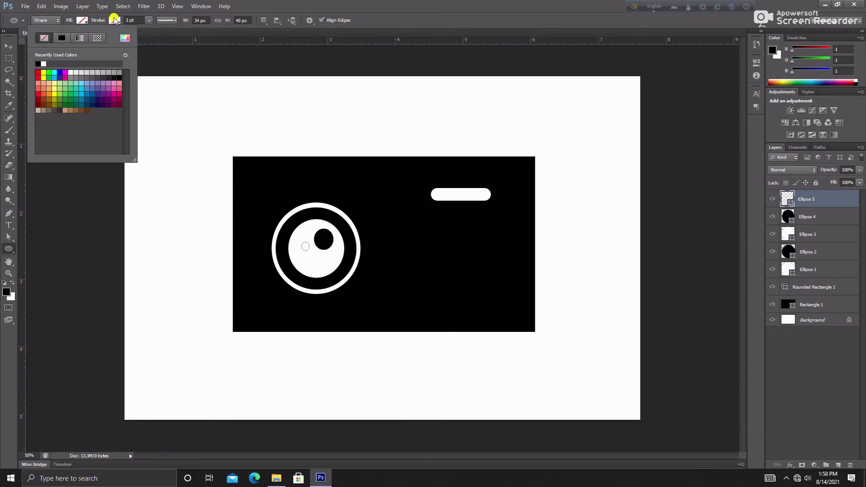
Give the tiny ellipse a white stroke 288 pt wide and deselect its layer.
{"action": "left_click", "coordinate": [119, 20]}
{"action": "left_click", "coordinate": [76, 64]}
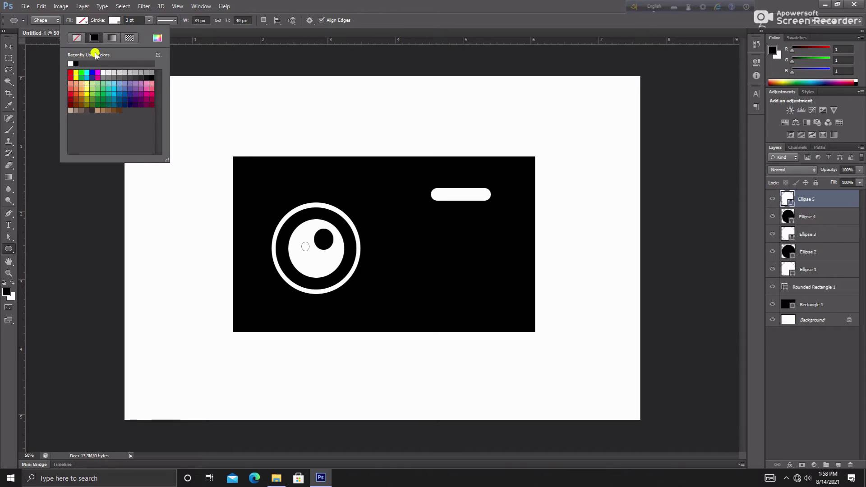
{"action": "left_click", "coordinate": [148, 20]}
{"action": "left_click_drag", "start_coordinate": [141, 33], "coordinate": [289, 62]}
{"action": "left_click", "coordinate": [799, 364]}
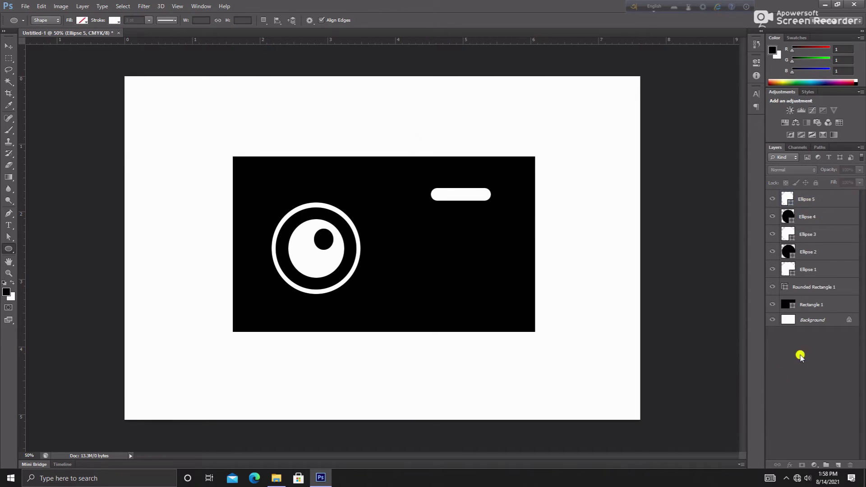
Move the tiny white ellipse onto the upper part of the small black dot.
{"action": "left_click", "coordinate": [813, 199]}
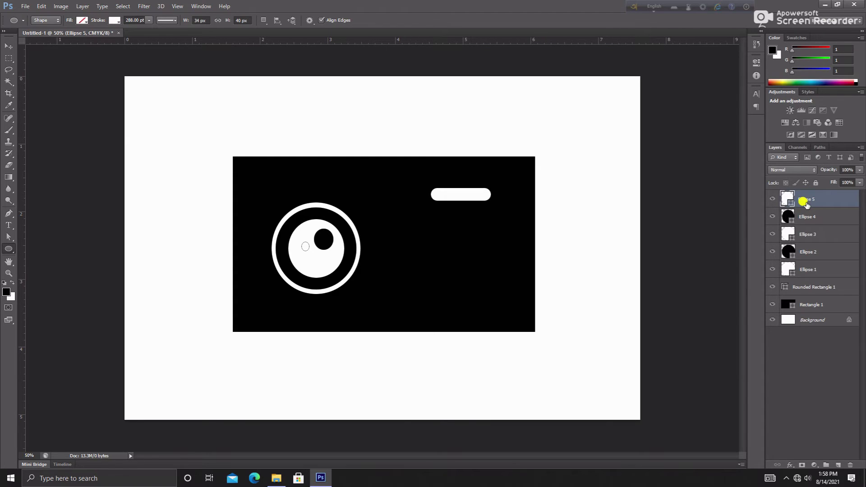
{"action": "key", "text": "ctrl+t"}
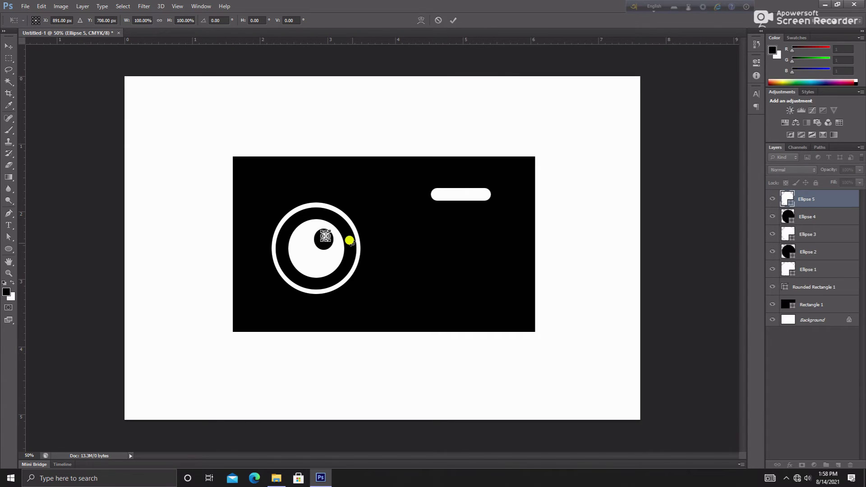
{"action": "key", "text": "Return"}
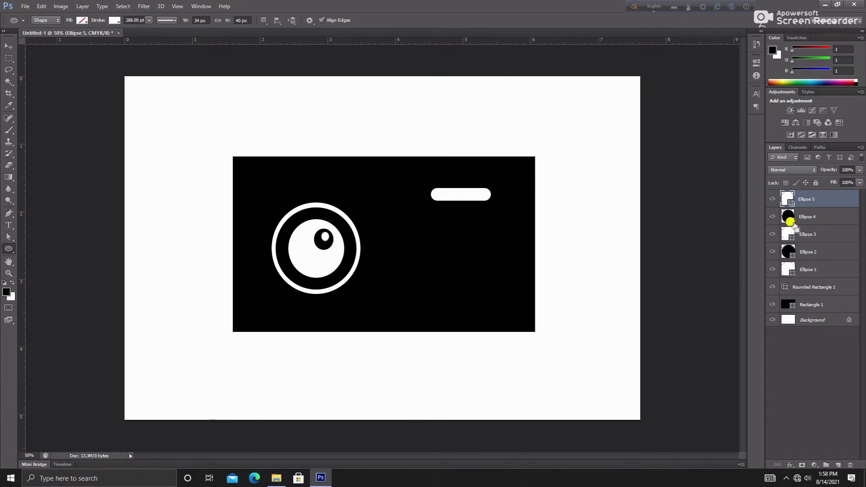
Try widening the tiny white ellipse to about 168% of its width, and delete it.
{"action": "key", "text": "ctrl+t"}
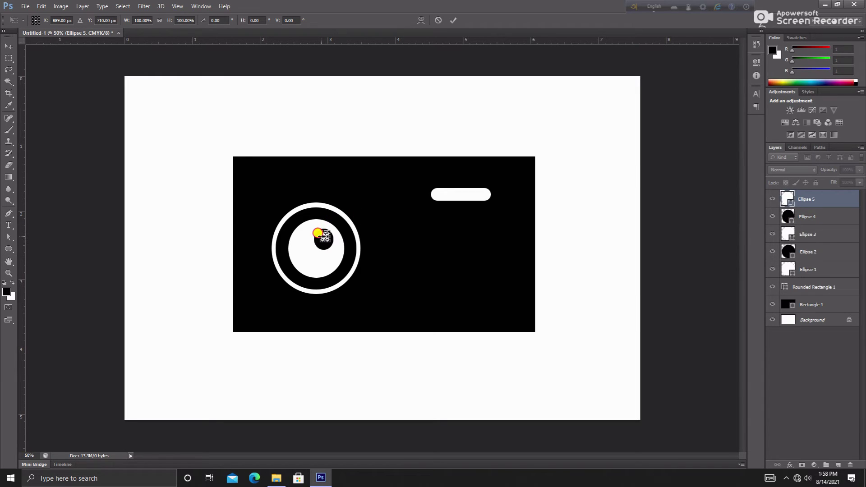
{"action": "left_click_drag", "start_coordinate": [318, 234], "coordinate": [316, 235]}
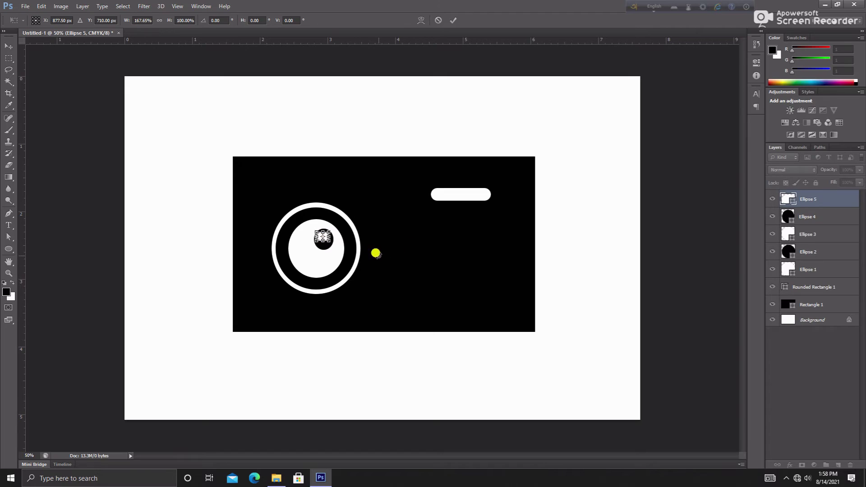
{"action": "key", "text": "Return"}
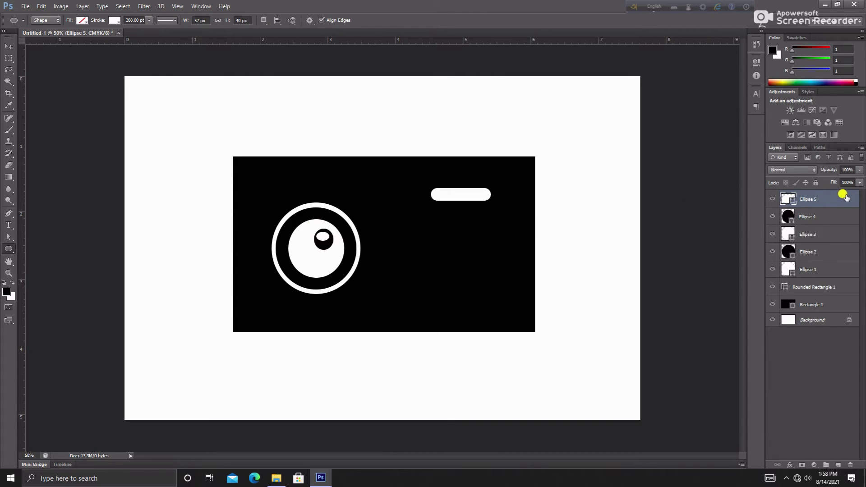
{"action": "key", "text": "Delete"}
Draw an ellipse about 50 × 56 px beside the black dot with no fill and a white 288 pt stroke, and deselect it.
{"action": "right_click", "coordinate": [9, 249]}
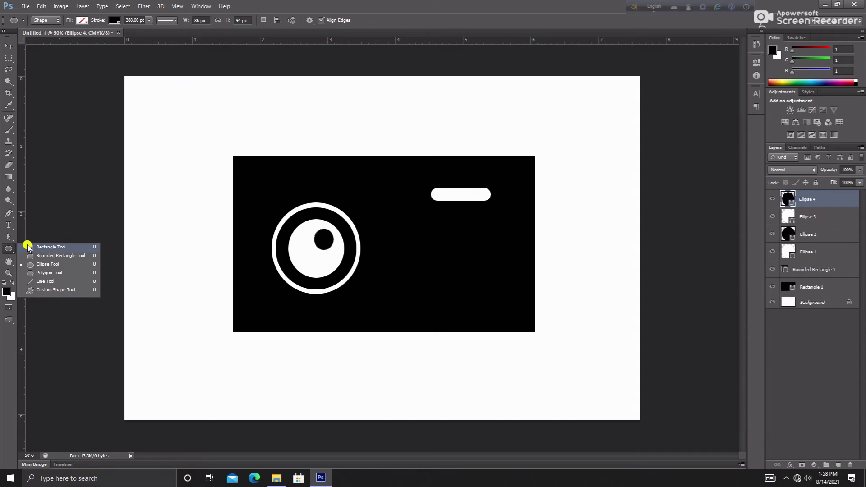
{"action": "left_click", "coordinate": [54, 264]}
{"action": "left_click_drag", "start_coordinate": [302, 238], "coordinate": [314, 252]}
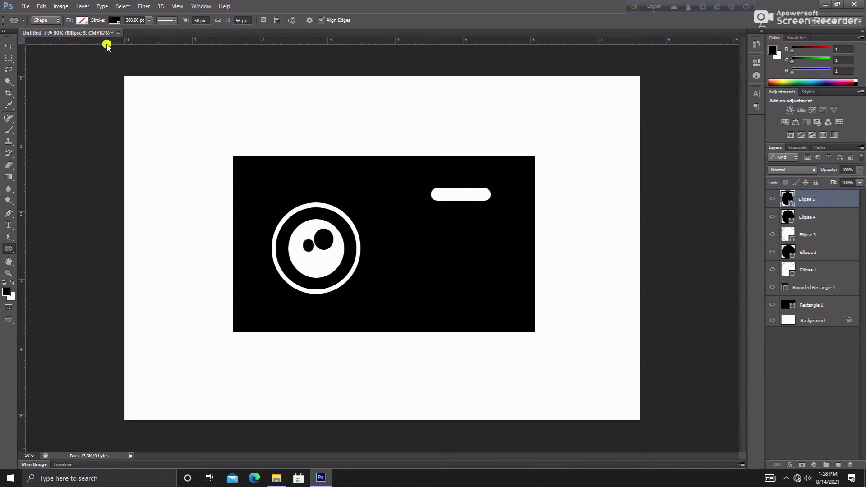
{"action": "left_click", "coordinate": [115, 20]}
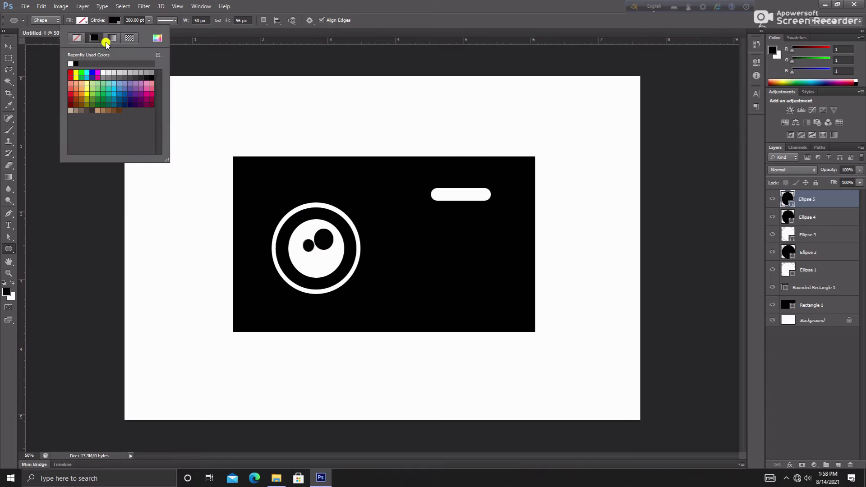
{"action": "left_click", "coordinate": [70, 64]}
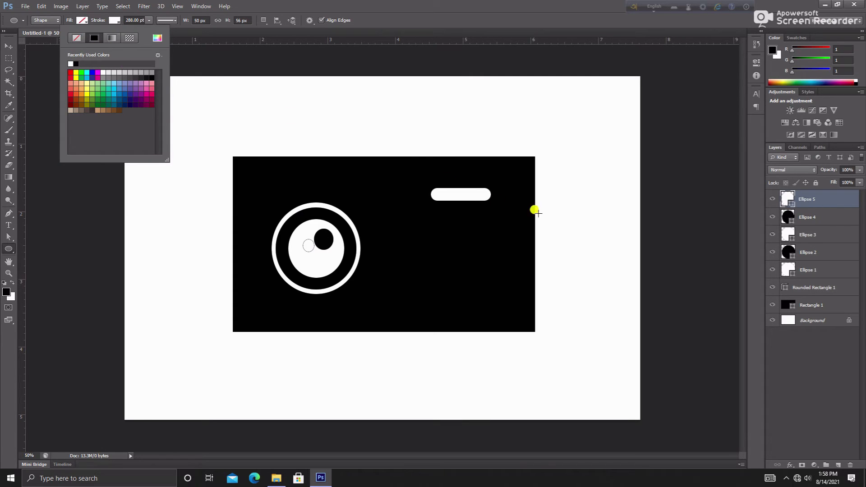
{"action": "left_click", "coordinate": [793, 367]}
{"action": "left_click", "coordinate": [795, 367]}
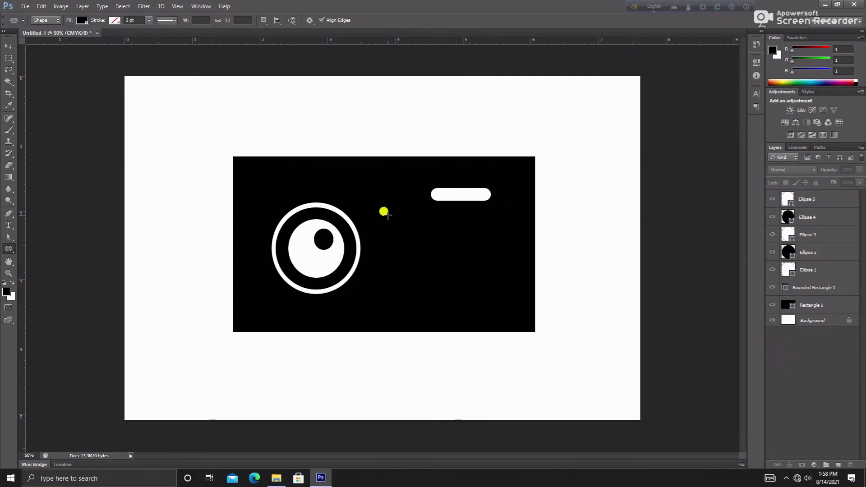
Move the new white ellipse onto the upper part of the small black dot as a highlight.
{"action": "left_click", "coordinate": [807, 199]}
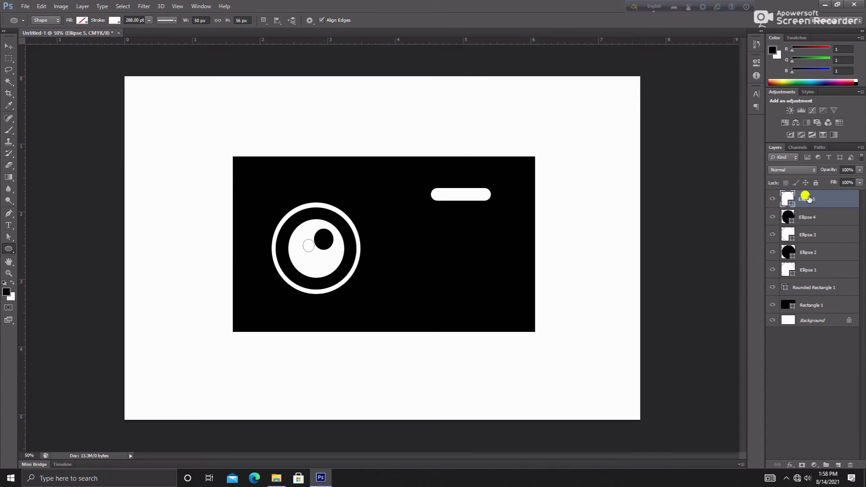
{"action": "key", "text": "ctrl+t"}
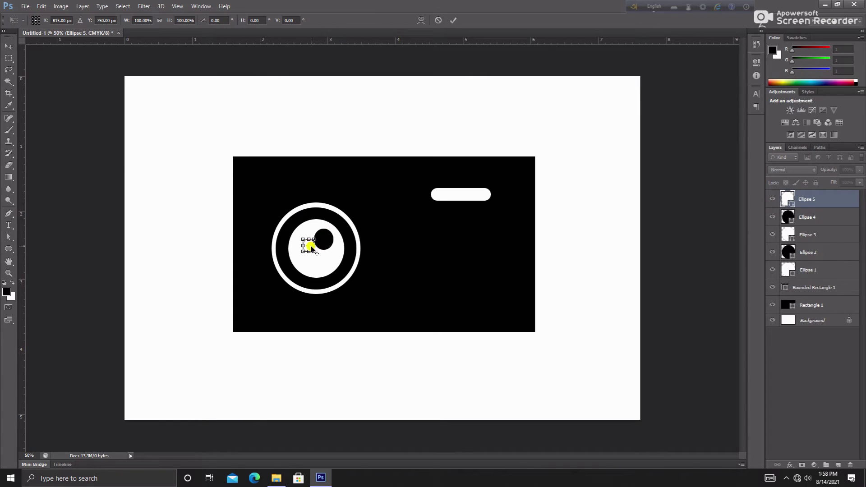
{"action": "left_click_drag", "start_coordinate": [311, 248], "coordinate": [328, 238]}
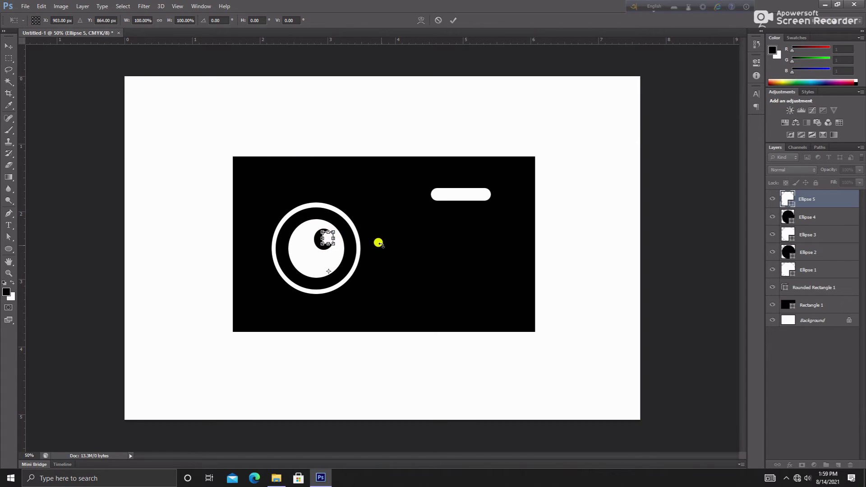
{"action": "key", "text": "Left"}
{"action": "key", "text": "Left"}
{"action": "key", "text": "Left"}
{"action": "key", "text": "Left"}
{"action": "key", "text": "Left"}
{"action": "key", "text": "Left"}
{"action": "key", "text": "Return"}
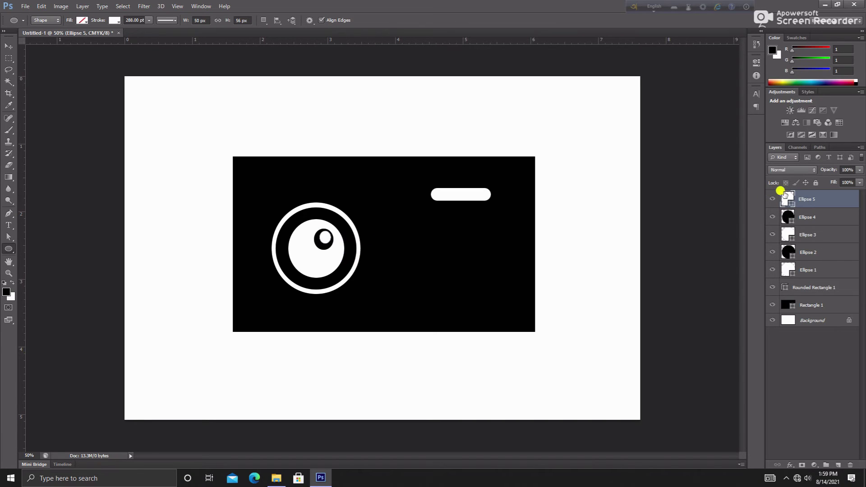
Scale the white highlight ellipse down to about 31 × 35 px and deselect its layer.
{"action": "key", "text": "ctrl+t"}
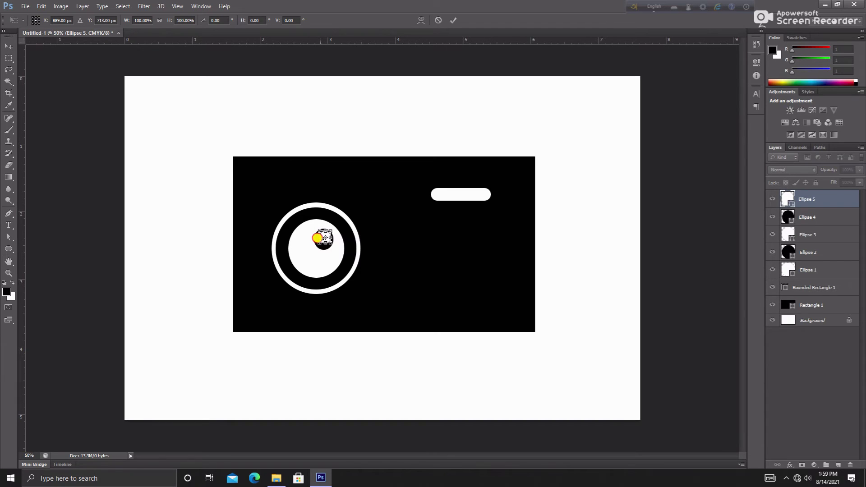
{"action": "left_click_drag", "start_coordinate": [317, 238], "coordinate": [320, 235]}
{"action": "key", "text": "Return"}
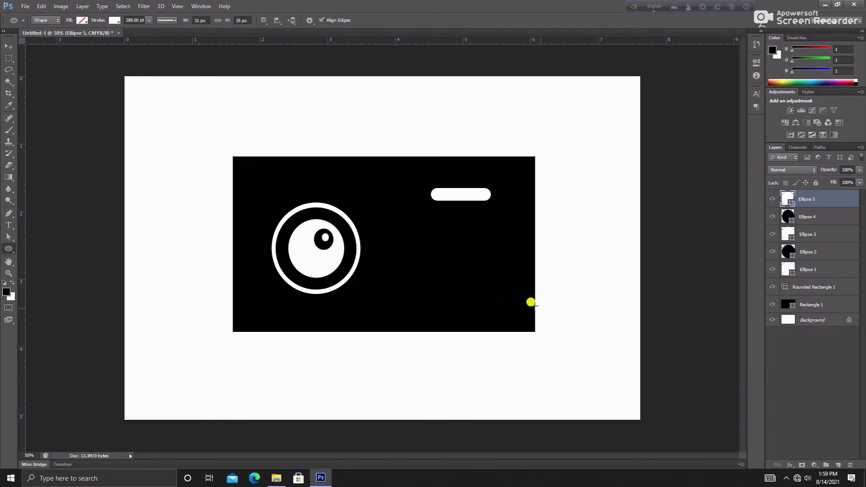
{"action": "left_click", "coordinate": [822, 391]}
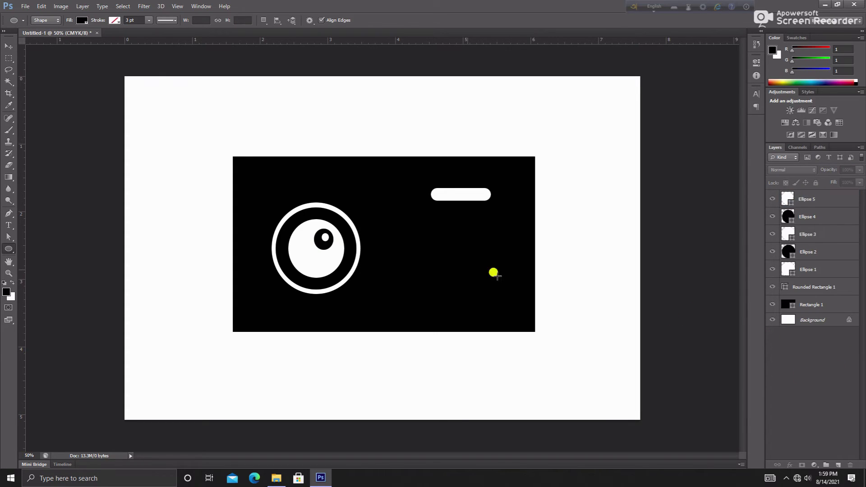
Add a white (ffffff) horizontal text line reading STYLE on the black camera body beside the lens, and finish editing it.
{"action": "left_click_drag", "start_coordinate": [9, 225], "coordinate": [39, 225]}
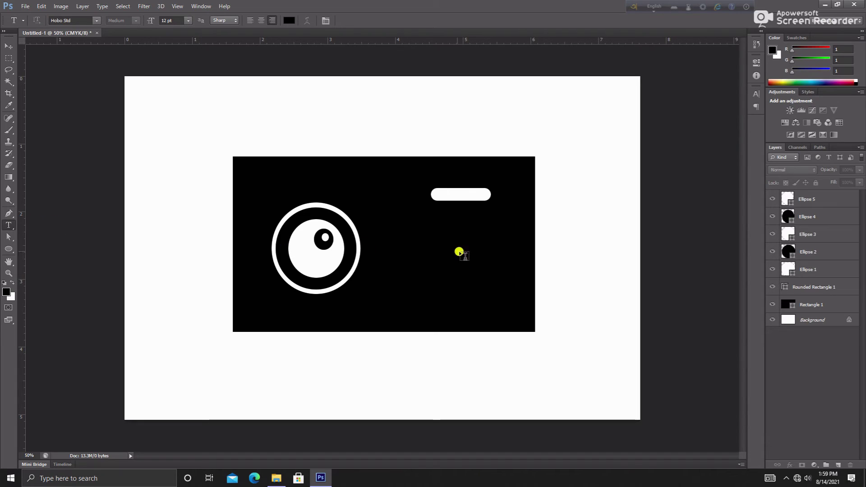
{"action": "left_click", "coordinate": [386, 231]}
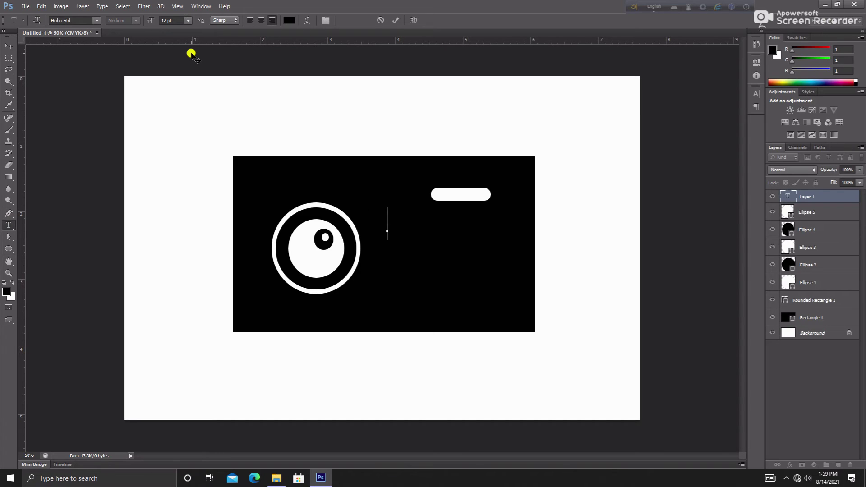
{"action": "left_click", "coordinate": [294, 18]}
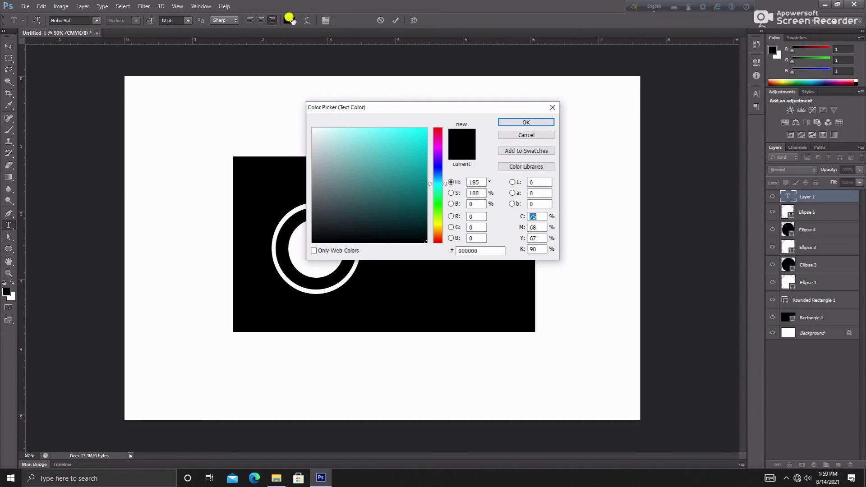
{"action": "left_click", "coordinate": [311, 265]}
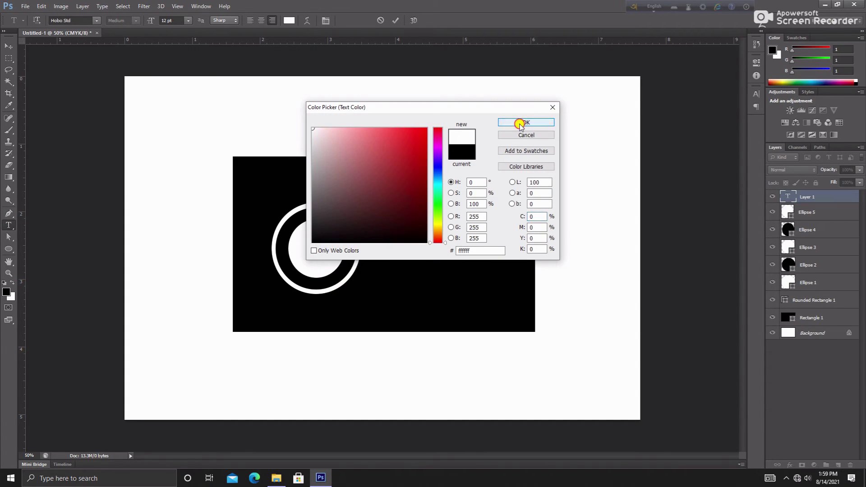
{"action": "left_click", "coordinate": [521, 122]}
{"action": "left_click_drag", "start_coordinate": [427, 233], "coordinate": [506, 258]}
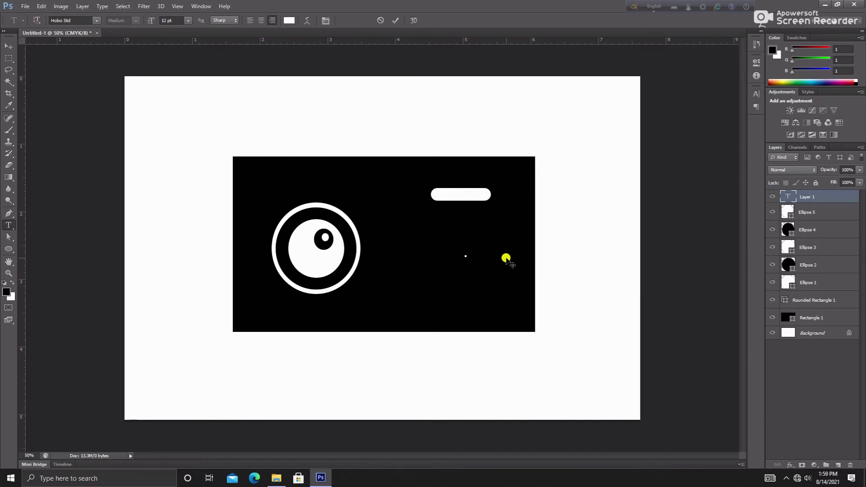
{"action": "type", "text": "STYLE"}
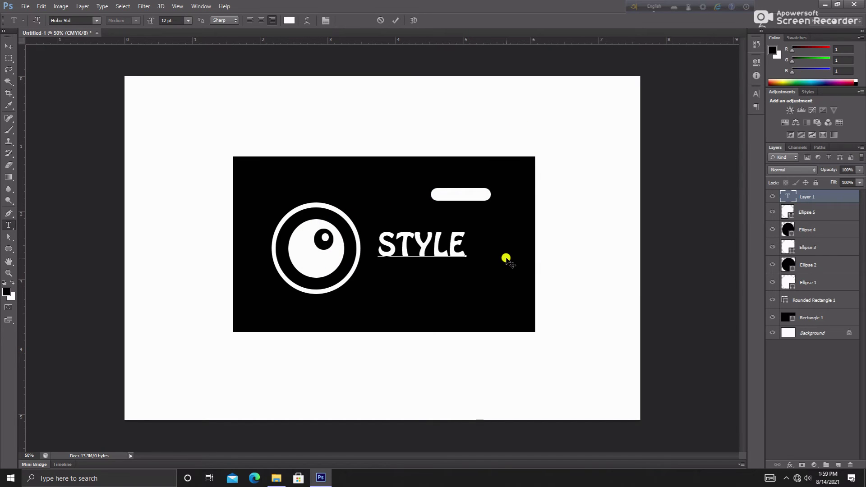
{"action": "left_click_drag", "start_coordinate": [458, 286], "coordinate": [470, 291]}
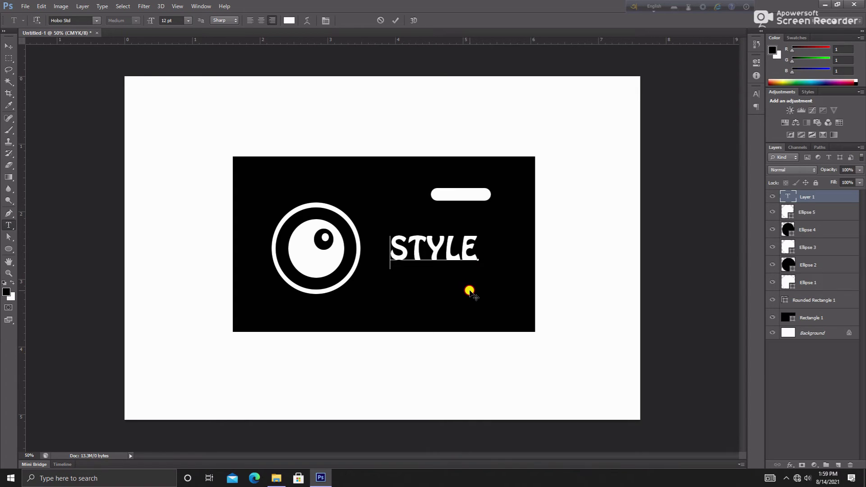
{"action": "left_click", "coordinate": [829, 379]}
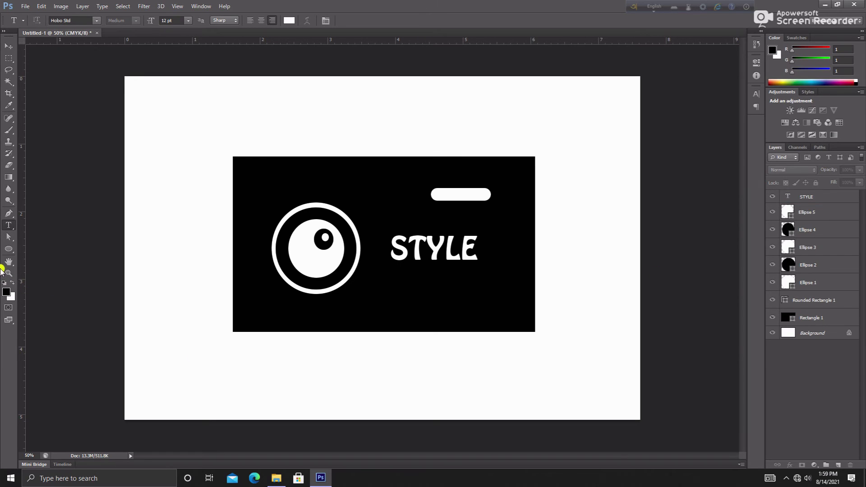
Add a 9 pt text line reading PHOTOGRAPHY and place it below STYLE near the lower edge of the camera body.
{"action": "right_click", "coordinate": [9, 225]}
{"action": "left_click", "coordinate": [45, 224]}
{"action": "left_click", "coordinate": [396, 301]}
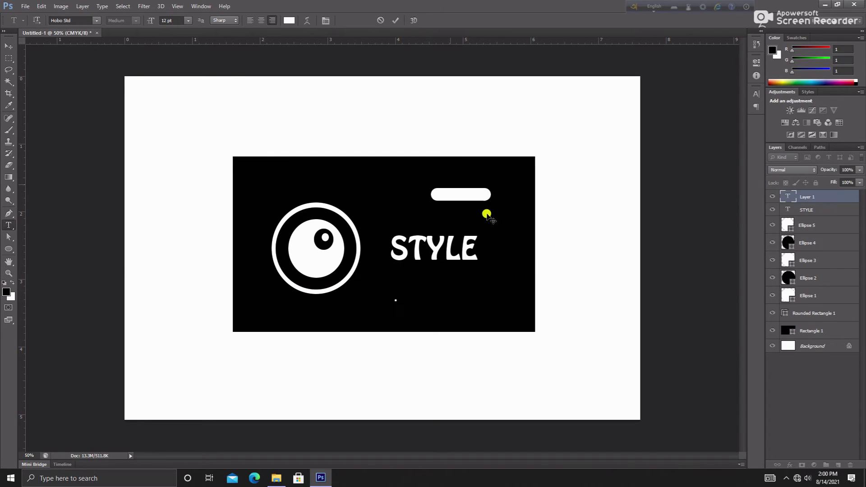
{"action": "left_click", "coordinate": [187, 20]}
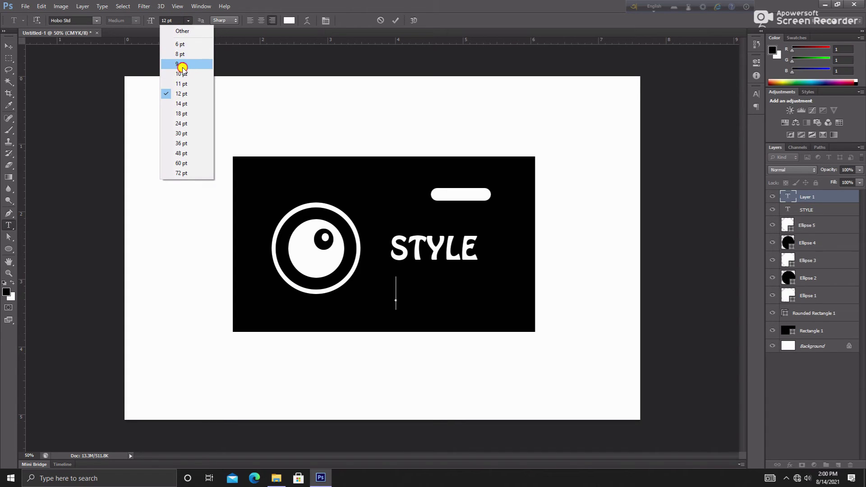
{"action": "left_click", "coordinate": [181, 64]}
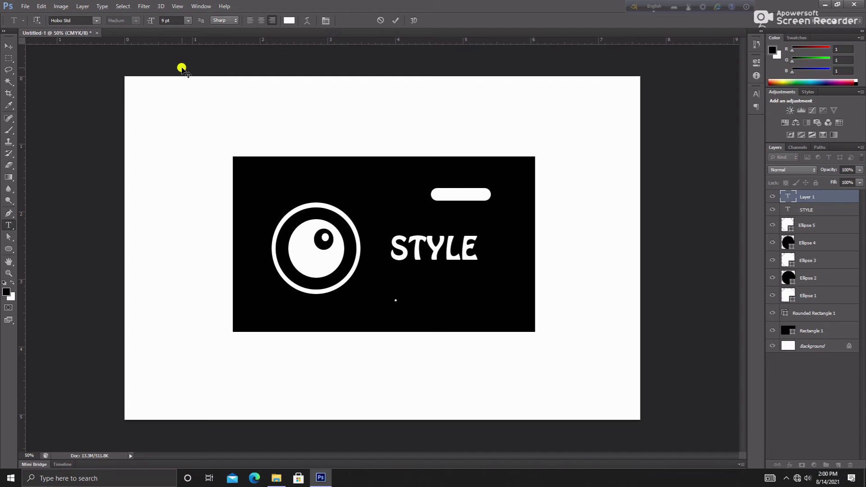
{"action": "type", "text": "PHOTO"}
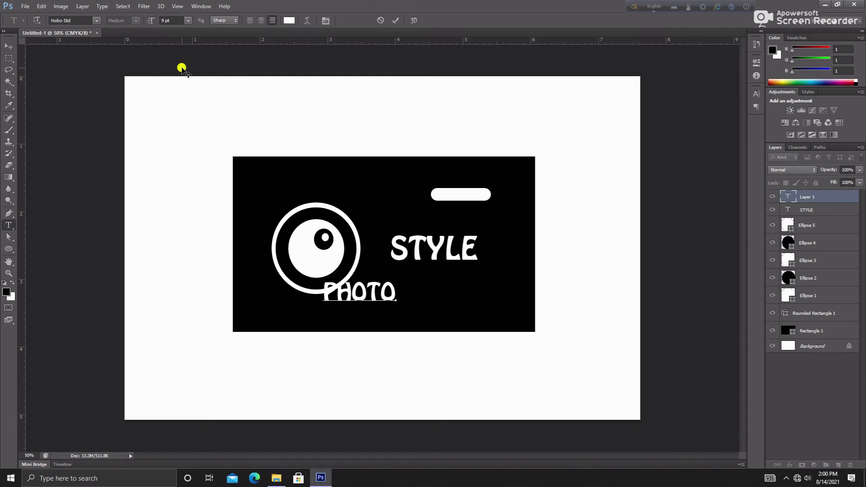
{"action": "type", "text": "GR"}
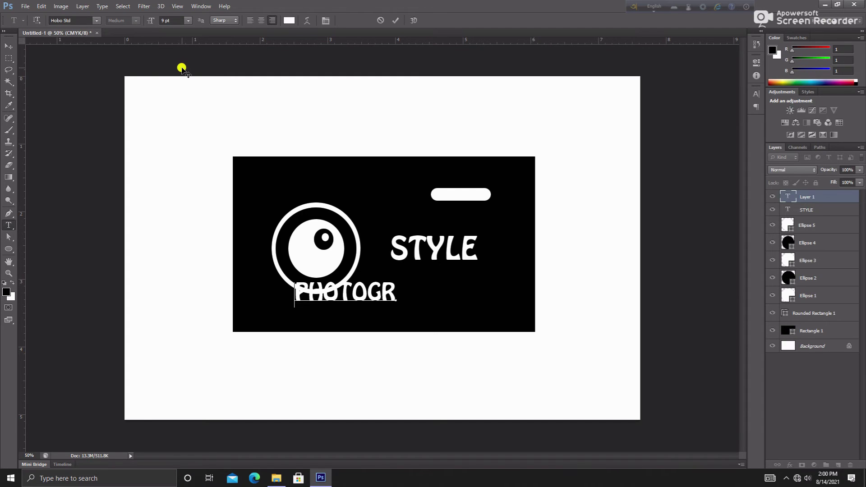
{"action": "type", "text": "APHT"}
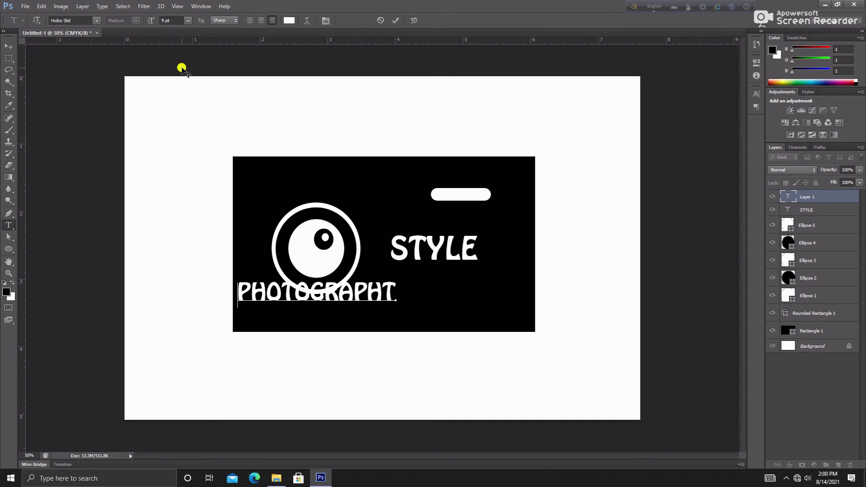
{"action": "key", "text": "BackSpace"}
{"action": "type", "text": "Y"}
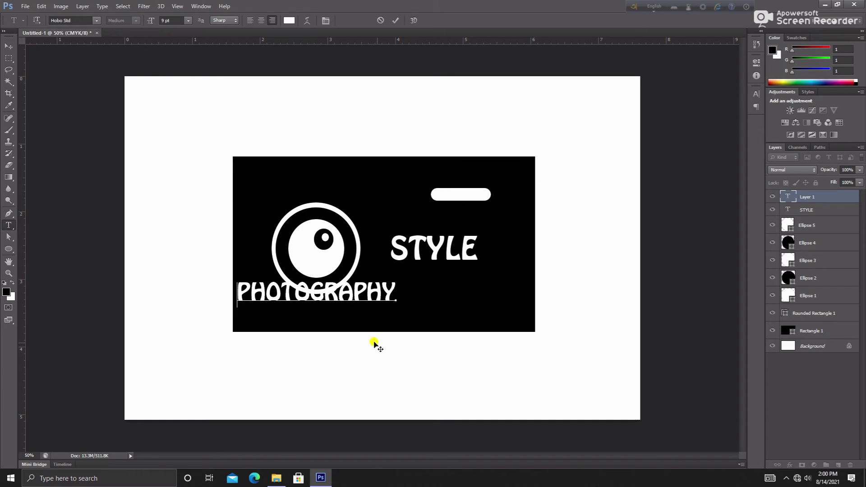
{"action": "left_click_drag", "start_coordinate": [410, 298], "coordinate": [529, 312]}
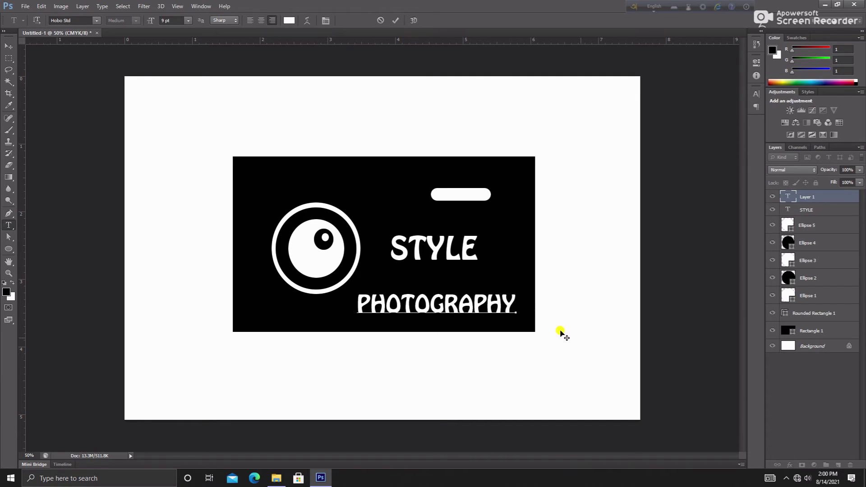
{"action": "left_click", "coordinate": [816, 407]}
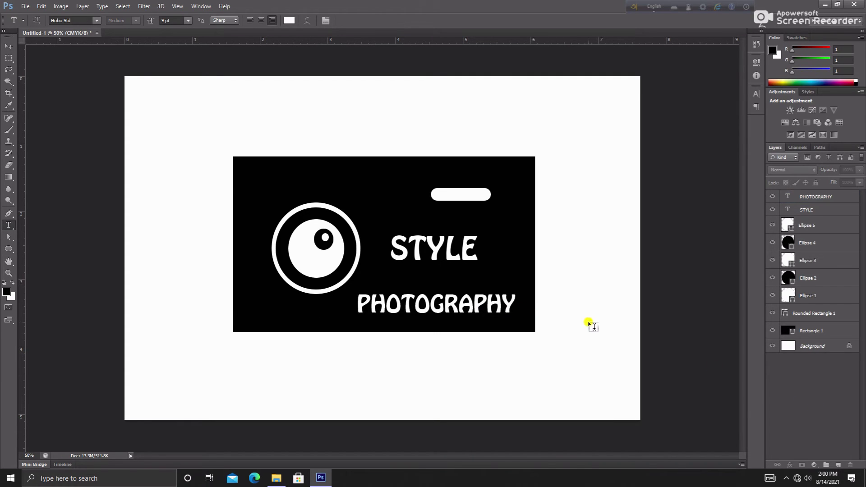
Try setting the tracking of the PHOTOGRAPHY text to 2, and delete the stray 5 added to the text.
{"action": "mouse_move", "coordinate": [511, 301]}
{"action": "left_mouse_down"}
{"action": "mouse_move", "coordinate": [375, 303]}
{"action": "mouse_move", "coordinate": [507, 312]}
{"action": "left_mouse_up"}
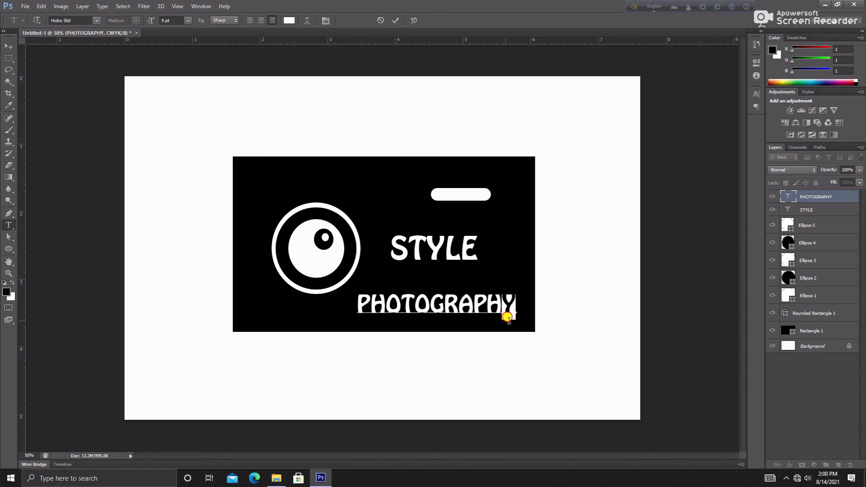
{"action": "left_click", "coordinate": [757, 94]}
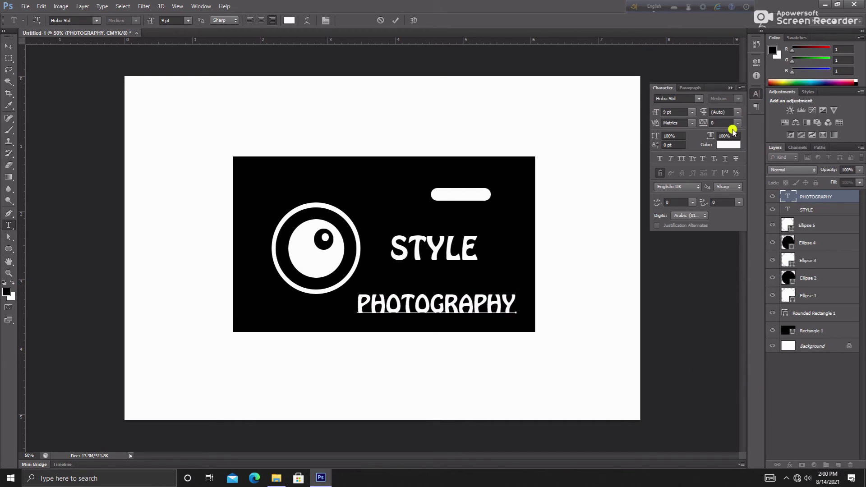
{"action": "left_click", "coordinate": [713, 121]}
{"action": "type", "text": "2"}
{"action": "key", "text": "Return"}
{"action": "type", "text": "5"}
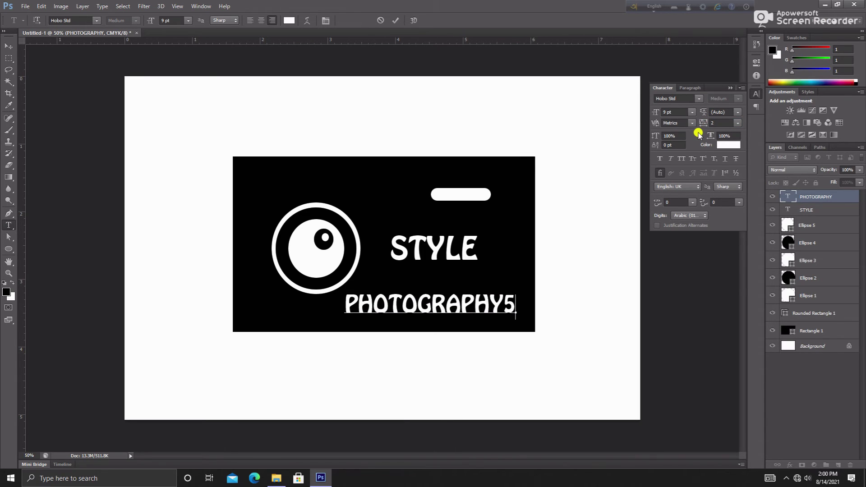
{"action": "key", "text": "BackSpace"}
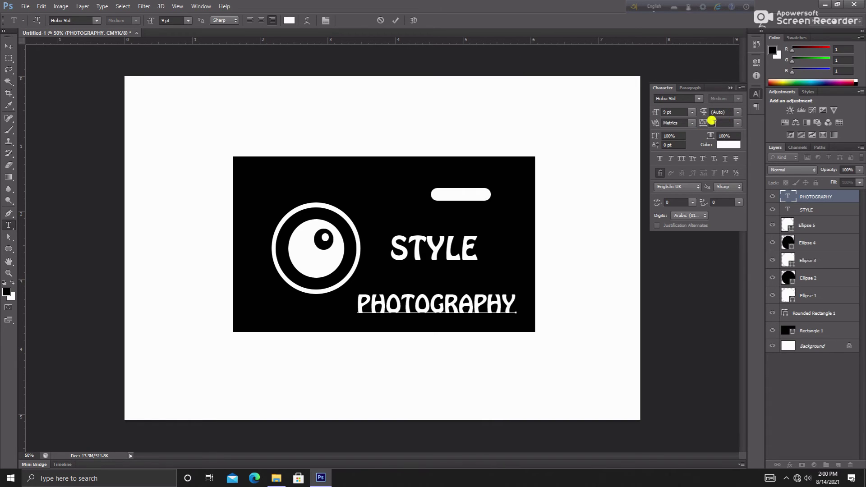
Try setting the tracking of the PHOTOGRAPHY text to 25, and delete the stray 0 added to the text.
{"action": "left_click", "coordinate": [712, 121]}
{"action": "type", "text": "25"}
{"action": "key", "text": "Return"}
{"action": "type", "text": "0"}
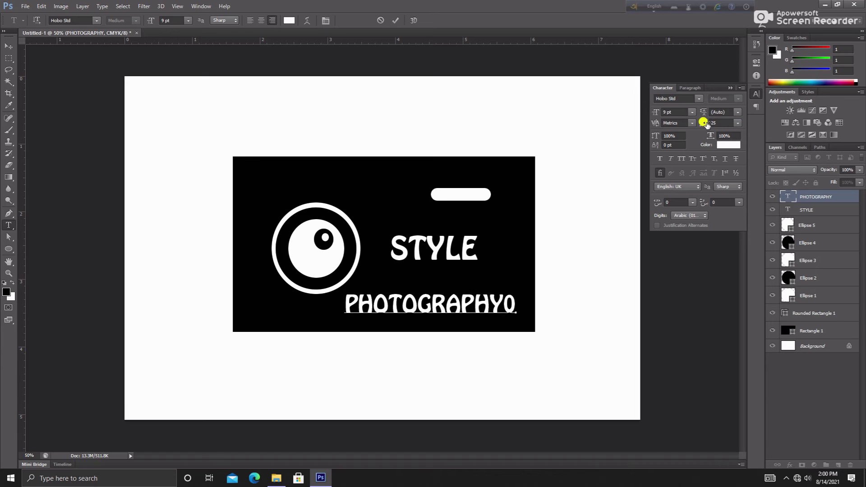
{"action": "key", "text": "BackSpace"}
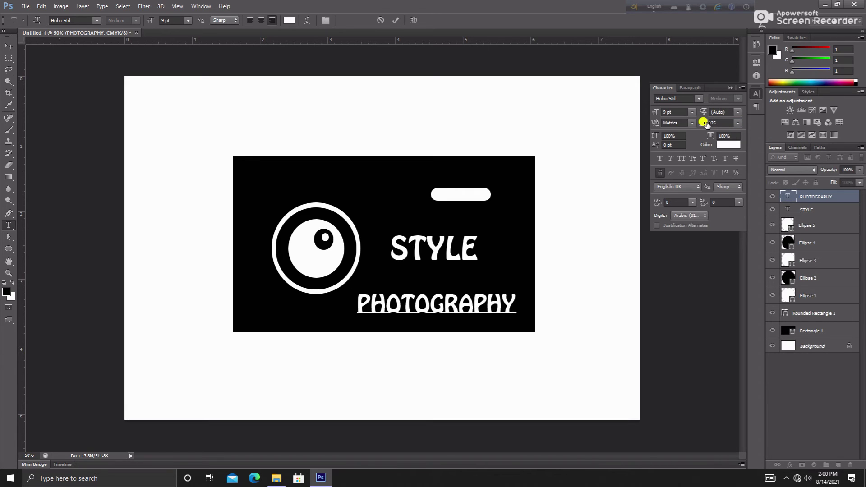
Try setting the tracking to 250 without any PHOTOGRAPHY letters highlighted, and leave the attempt.
{"action": "left_click", "coordinate": [716, 120]}
{"action": "type", "text": "250"}
{"action": "key", "text": "Return"}
{"action": "key", "text": "ctrl+a"}
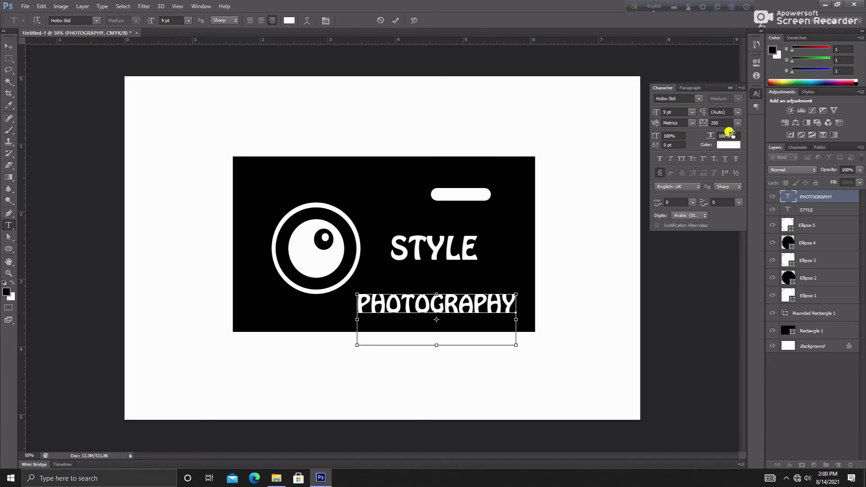
{"action": "left_click", "coordinate": [824, 392]}
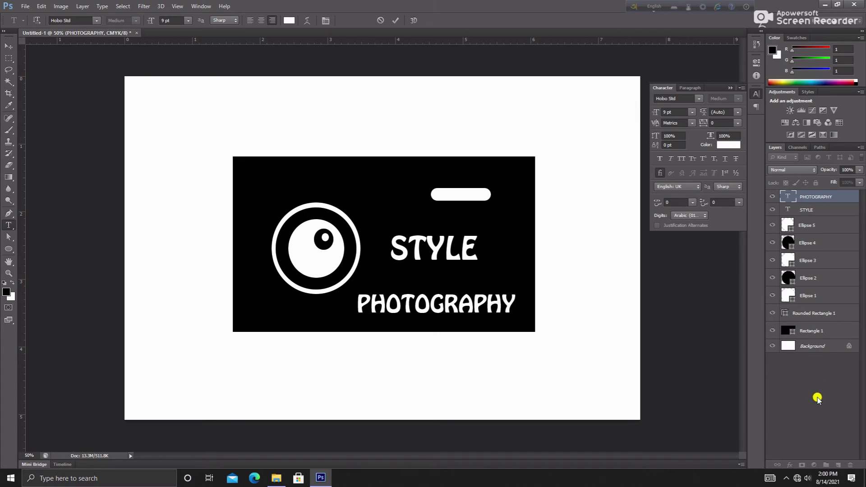
Select all letters of the PHOTOGRAPHY text and set their tracking to 250.
{"action": "left_click", "coordinate": [515, 301]}
{"action": "left_click_drag", "start_coordinate": [515, 301], "coordinate": [348, 302]}
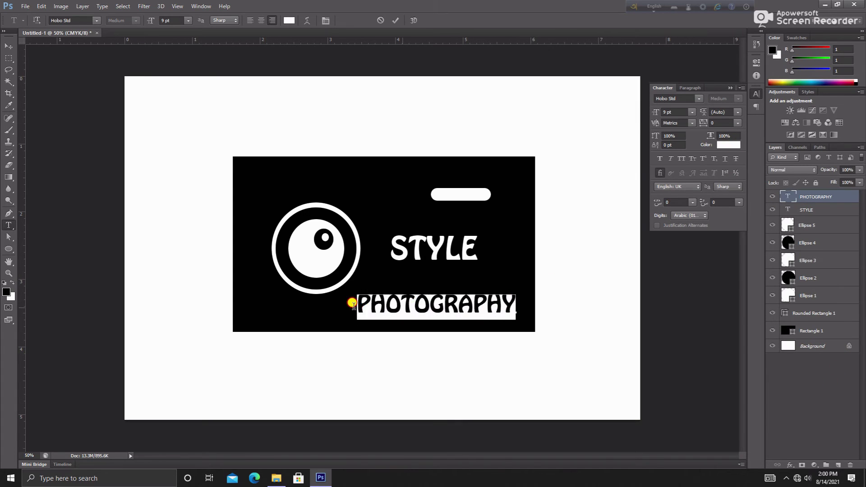
{"action": "left_click", "coordinate": [353, 305]}
{"action": "double_click", "coordinate": [356, 303]}
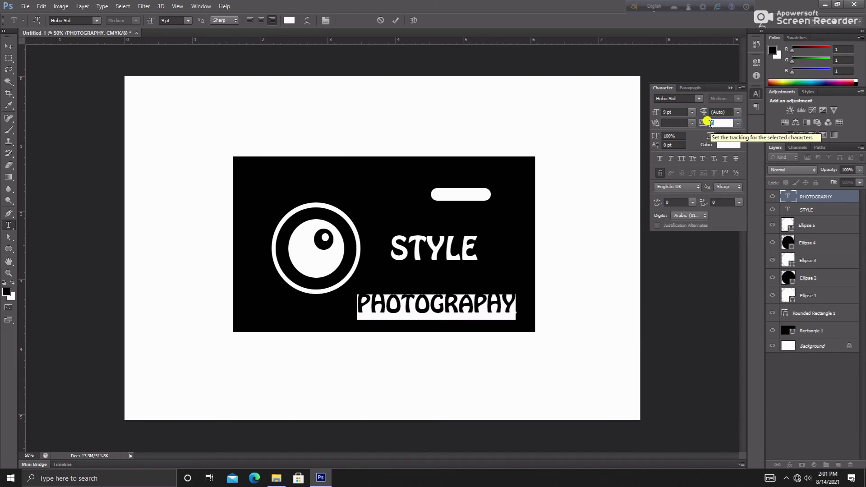
{"action": "type", "text": "1"}
{"action": "type", "text": "50"}
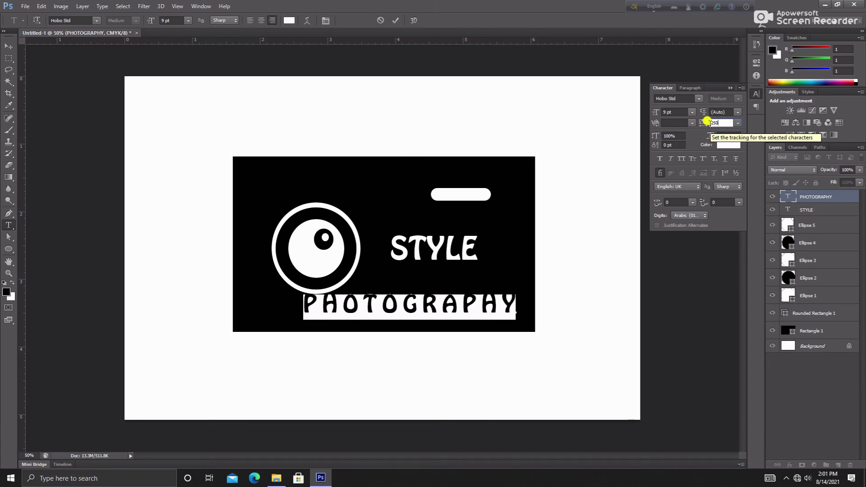
Try wider tracking values of 300 and 400 on the selected PHOTOGRAPHY text.
{"action": "key", "text": "BackSpace"}
{"action": "key", "text": "BackSpace"}
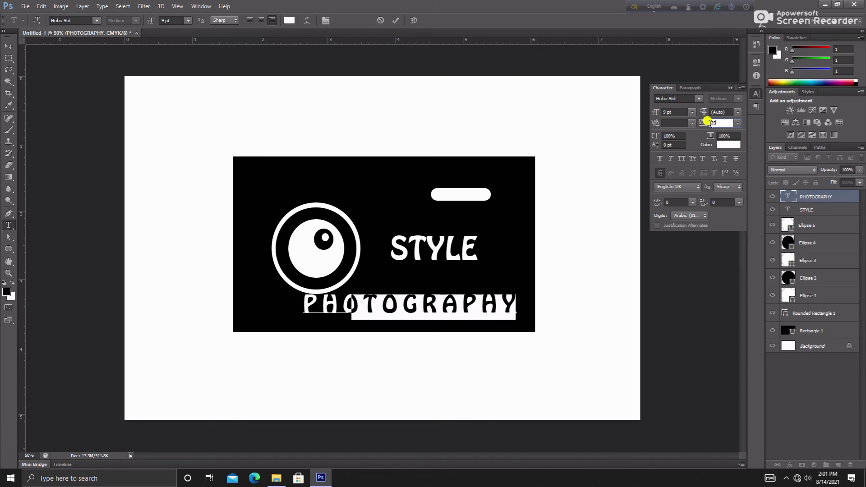
{"action": "type", "text": "300"}
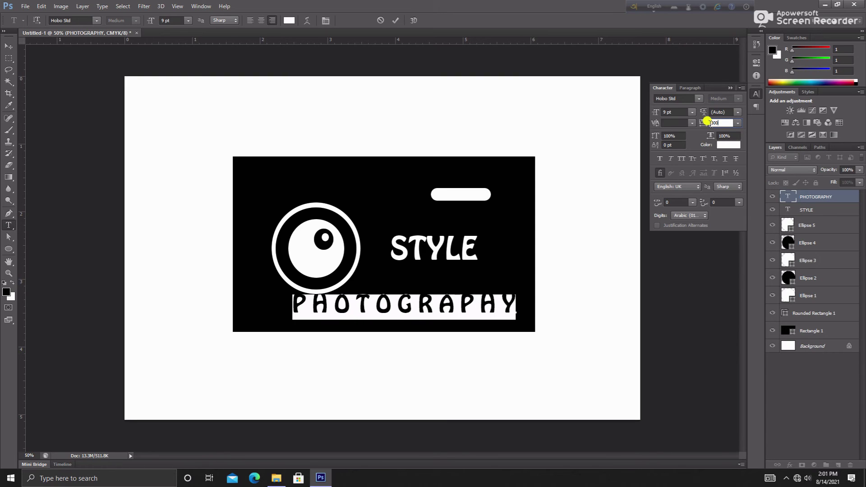
{"action": "key", "text": "BackSpace"}
{"action": "key", "text": "BackSpace"}
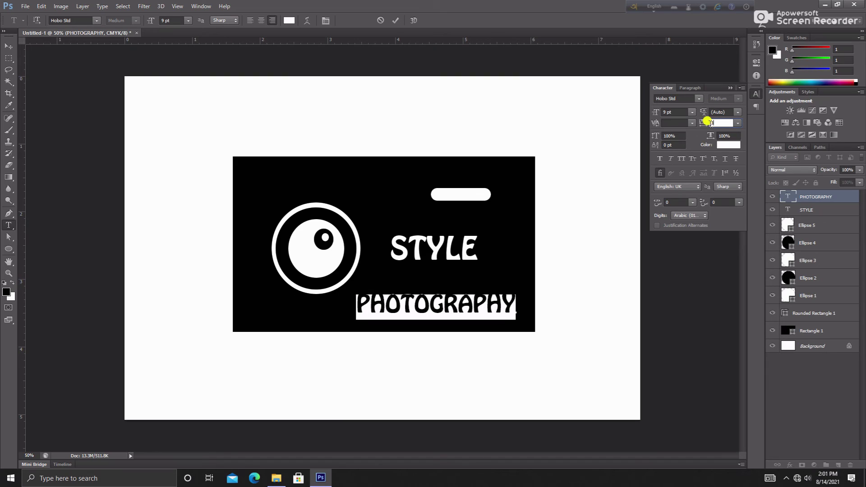
{"action": "type", "text": "400"}
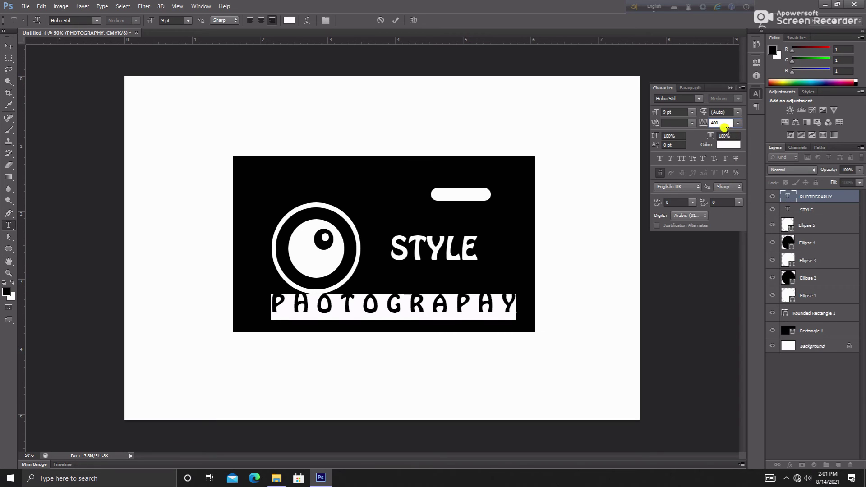
Set the tracking of the selected PHOTOGRAPHY text to 500, and shift the line slightly lower, clear of the lens ring.
{"action": "left_click", "coordinate": [722, 123]}
{"action": "type", "text": "4"}
{"action": "type", "text": "500"}
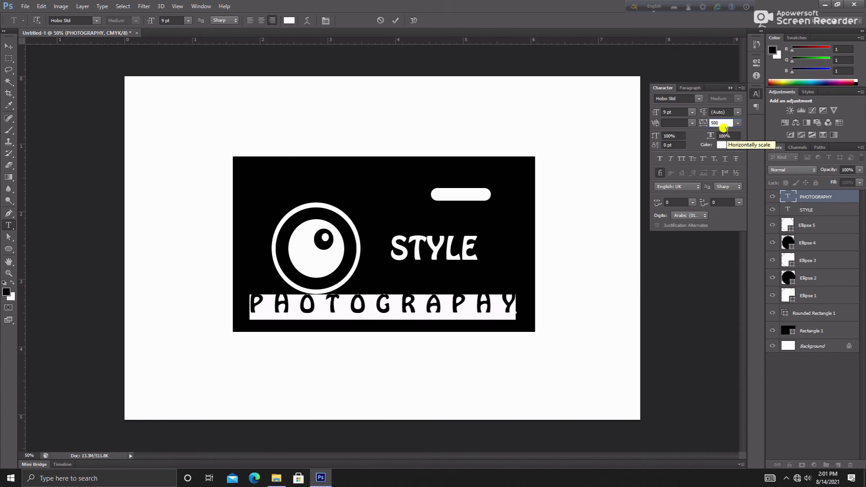
{"action": "left_click", "coordinate": [825, 426]}
{"action": "left_click", "coordinate": [501, 305]}
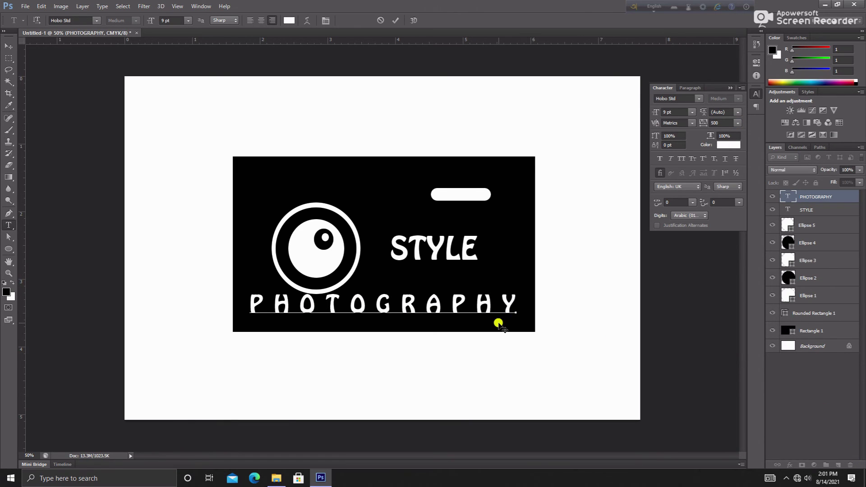
{"action": "left_click_drag", "start_coordinate": [502, 324], "coordinate": [502, 328]}
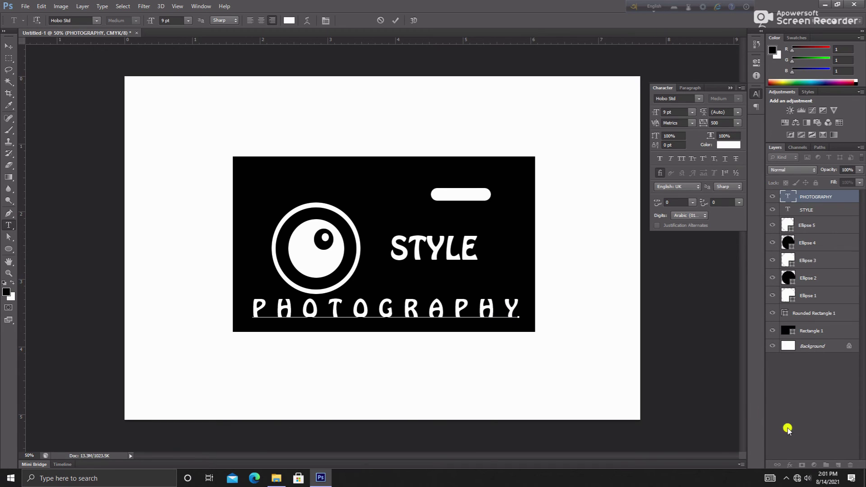
Finish the text edit and group the five lens ellipse layers, Ellipse 1 through Ellipse 5.
{"action": "left_click", "coordinate": [794, 408]}
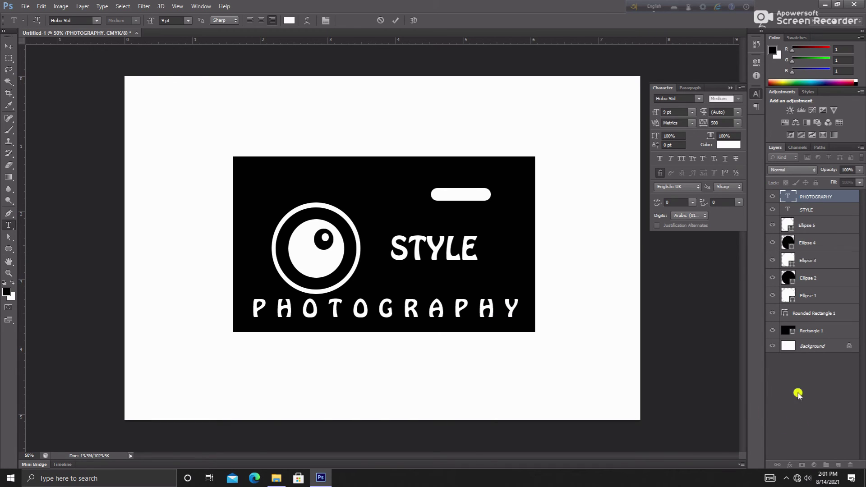
{"action": "left_click", "coordinate": [815, 225]}
{"action": "left_click", "coordinate": [811, 242], "text": "shift"}
{"action": "left_click", "coordinate": [812, 261], "text": "shift"}
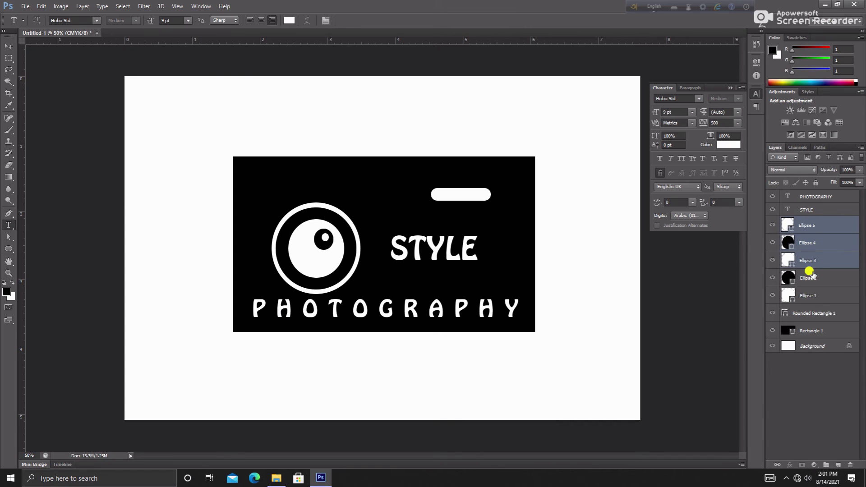
{"action": "left_click", "coordinate": [812, 278], "text": "shift"}
{"action": "left_click", "coordinate": [811, 295], "text": "shift"}
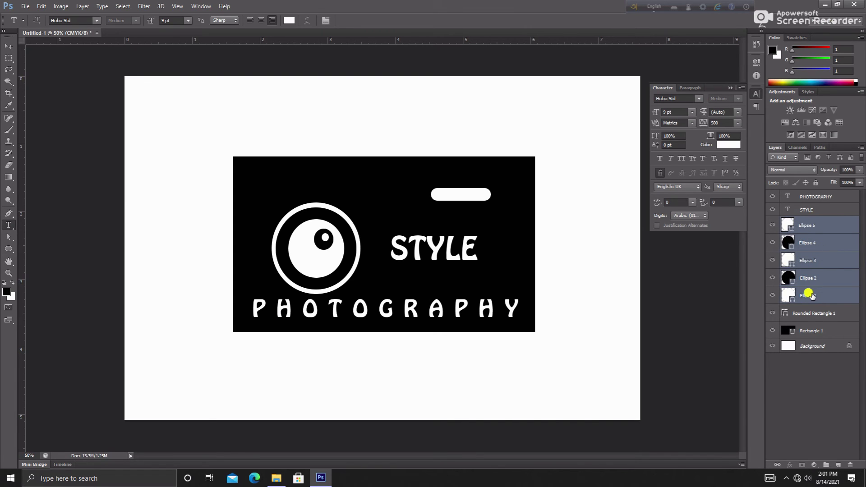
{"action": "left_click_drag", "start_coordinate": [811, 295], "coordinate": [826, 465]}
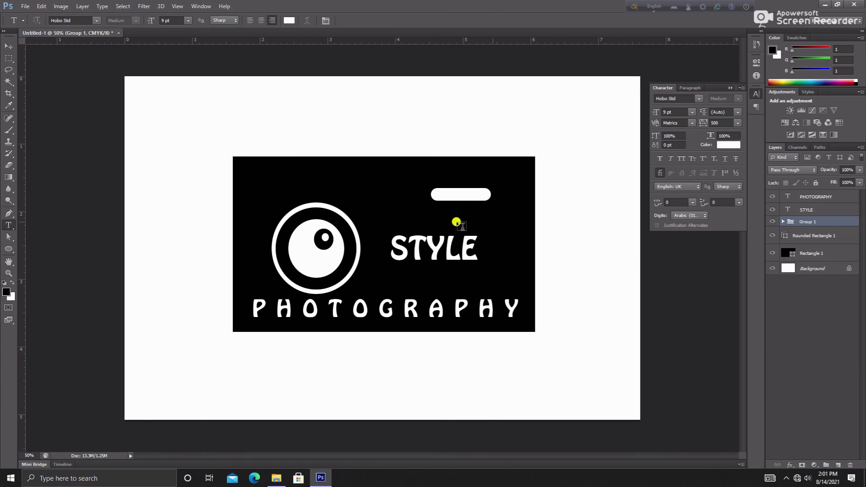
Reposition the lens group slightly higher in the camera body, leaving a gap between its ring and the PHOTOGRAPHY line.
{"action": "key", "text": "ctrl+t"}
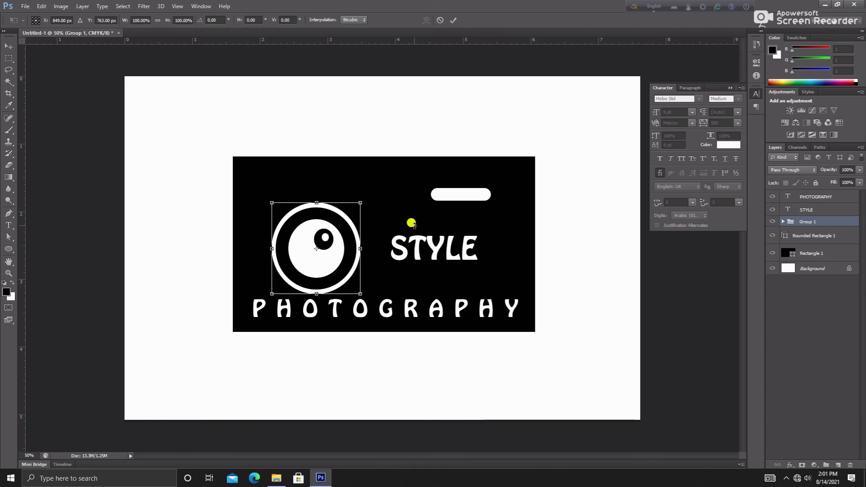
{"action": "left_click_drag", "start_coordinate": [305, 254], "coordinate": [294, 239]}
{"action": "key", "text": "Return"}
{"action": "key", "text": "t"}
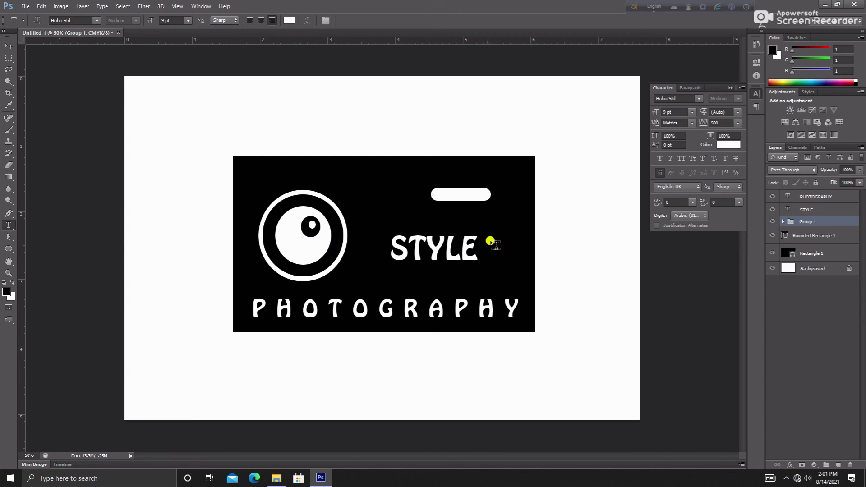
{"action": "key", "text": "ctrl+t"}
{"action": "left_click_drag", "start_coordinate": [306, 238], "coordinate": [318, 248]}
{"action": "key", "text": "Return"}
{"action": "key", "text": "t"}
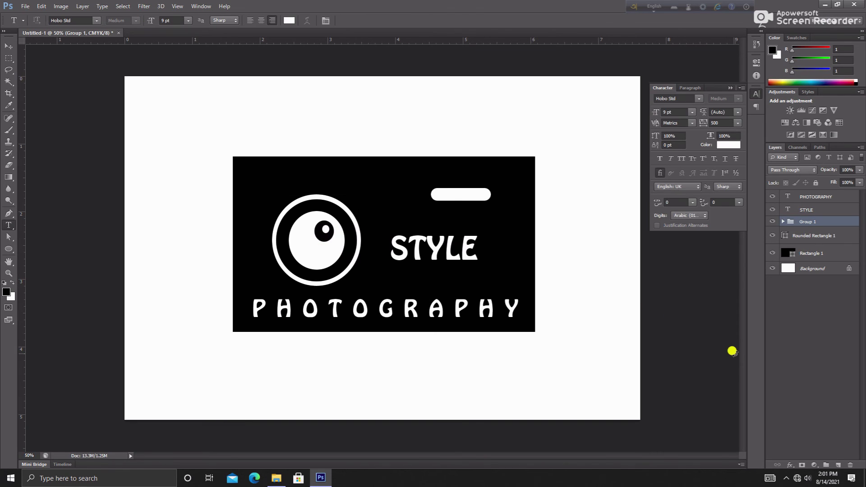
Nudge the STYLE text slightly left and up, and move the white rounded bar left so it sits above STYLE.
{"action": "left_click", "coordinate": [475, 244]}
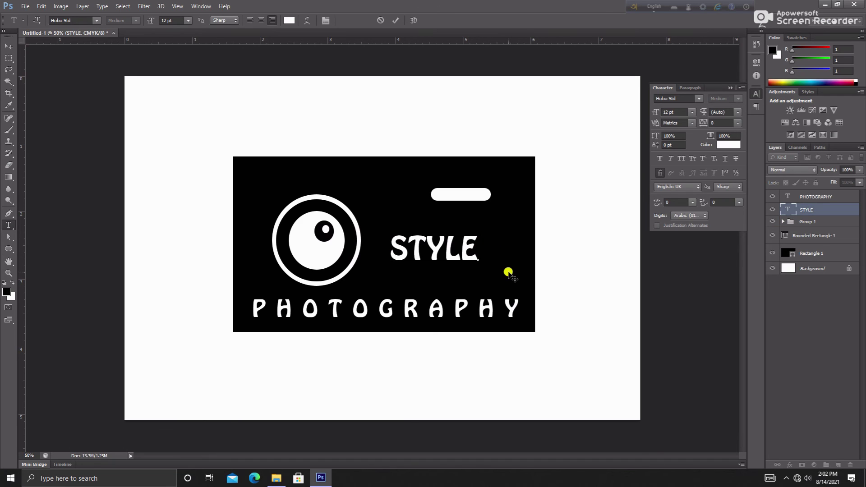
{"action": "mouse_move", "coordinate": [507, 271]}
{"action": "left_mouse_down"}
{"action": "mouse_move", "coordinate": [540, 272]}
{"action": "mouse_move", "coordinate": [500, 269]}
{"action": "left_mouse_up"}
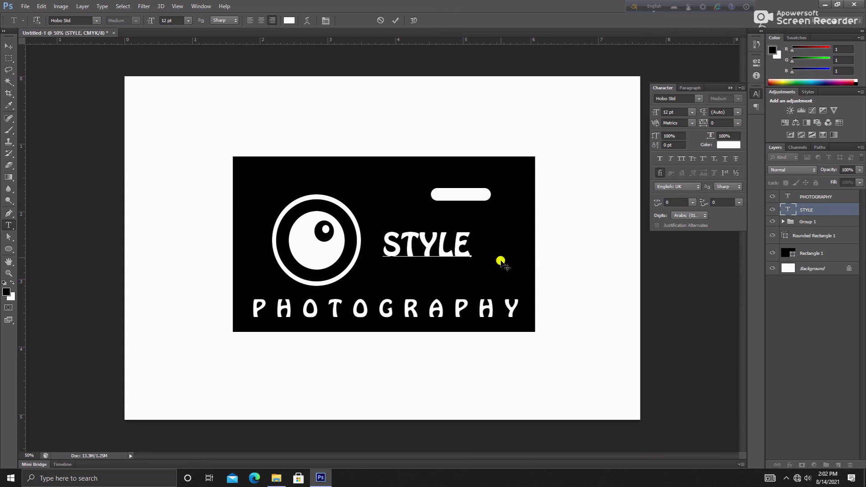
{"action": "left_click", "coordinate": [801, 234]}
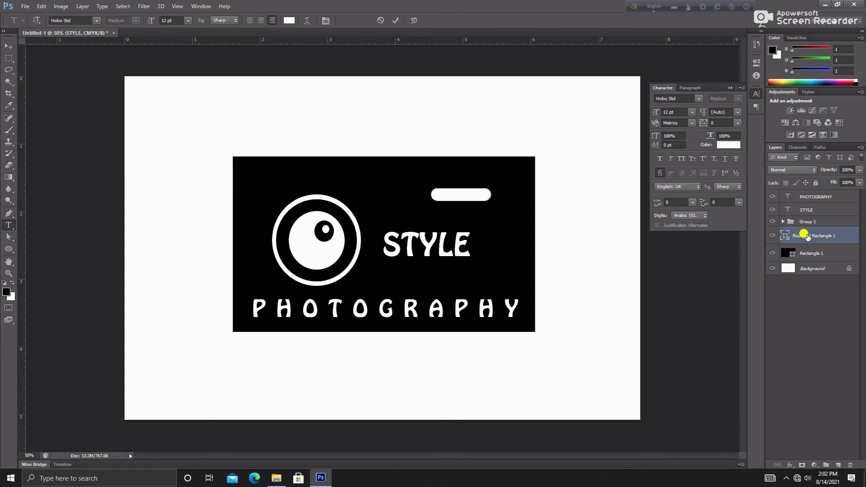
{"action": "key", "text": "ctrl+t"}
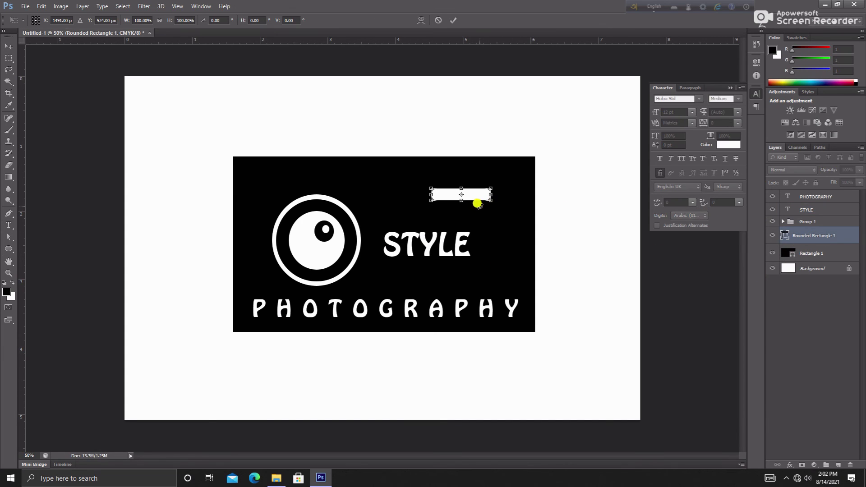
{"action": "left_click_drag", "start_coordinate": [478, 199], "coordinate": [440, 196]}
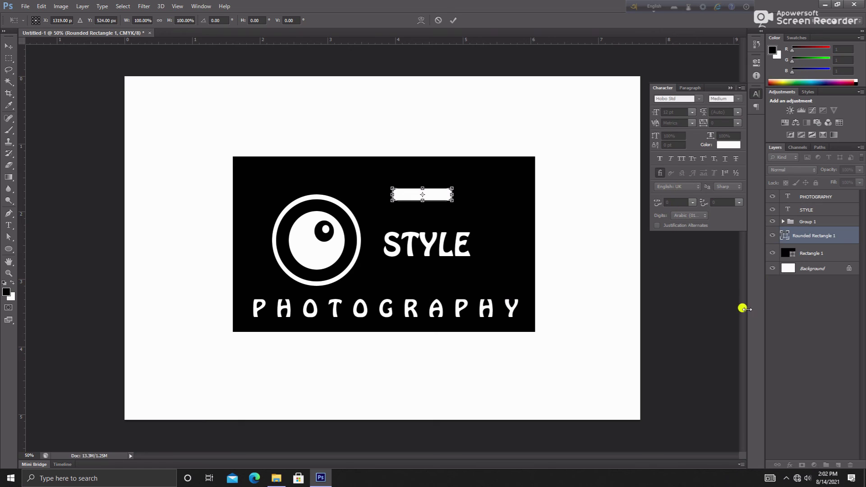
{"action": "key", "text": "Return"}
{"action": "key", "text": "t"}
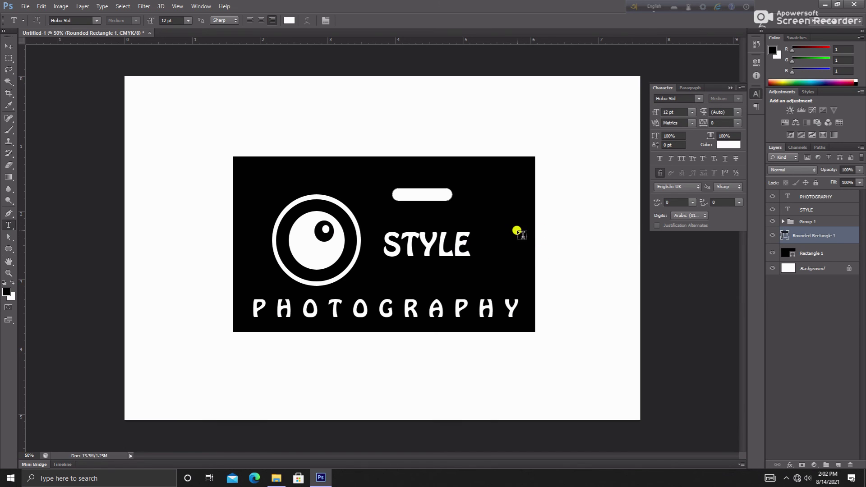
Narrow the black camera body rectangle from its right edge to about 86% of its width.
{"action": "left_click", "coordinate": [807, 253]}
{"action": "key", "text": "ctrl+t"}
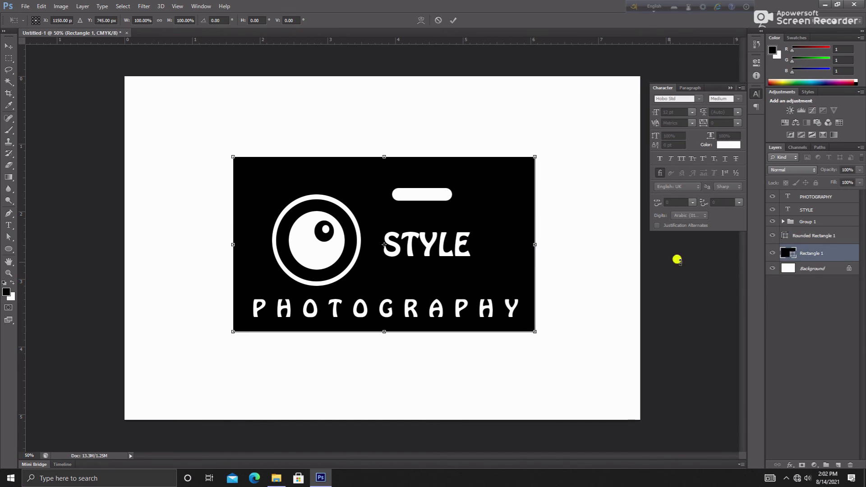
{"action": "left_click_drag", "start_coordinate": [530, 244], "coordinate": [493, 247]}
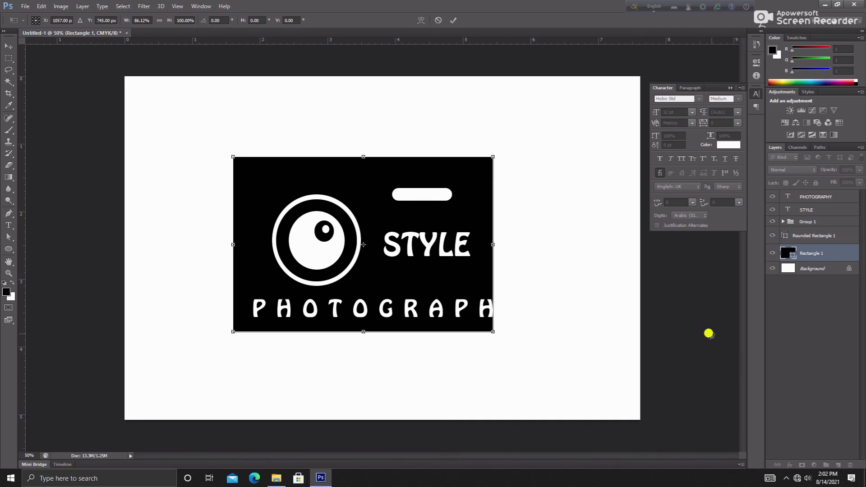
{"action": "key", "text": "Return"}
Set the tracking of all PHOTOGRAPHY letters to 400 and shift the line left to fit inside the black rectangle.
{"action": "left_click", "coordinate": [808, 197]}
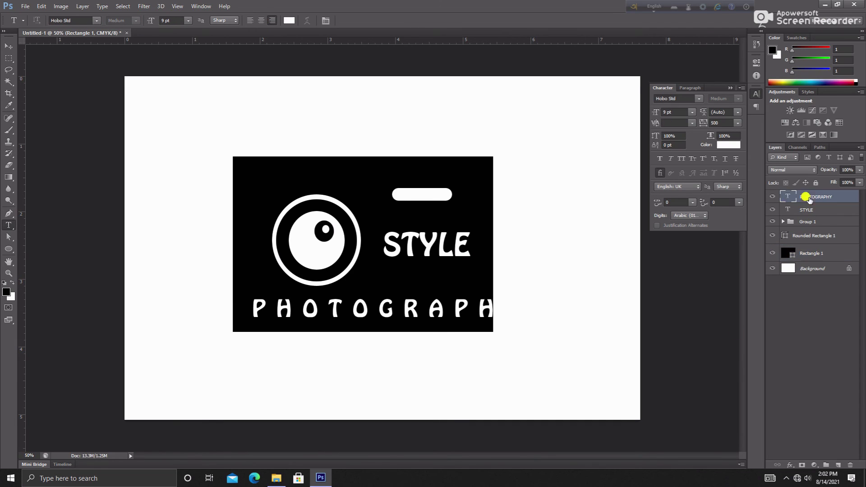
{"action": "left_click", "coordinate": [455, 304]}
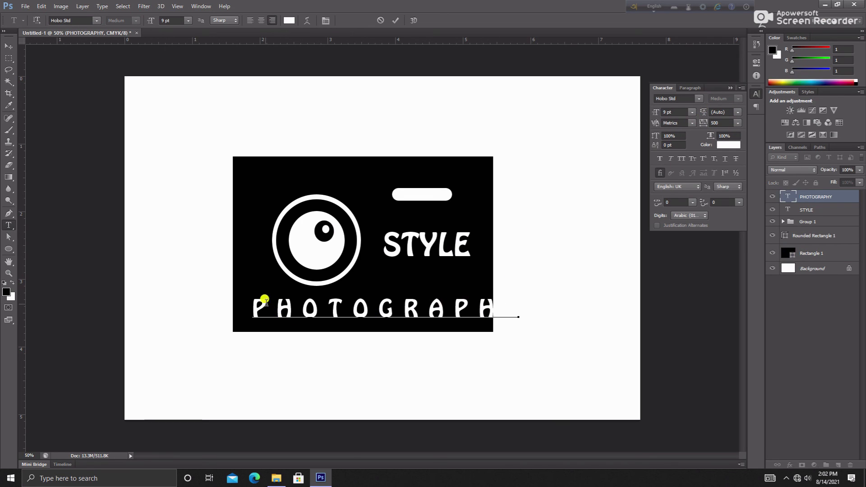
{"action": "left_click", "coordinate": [253, 305]}
{"action": "left_click_drag", "start_coordinate": [253, 306], "coordinate": [532, 313]}
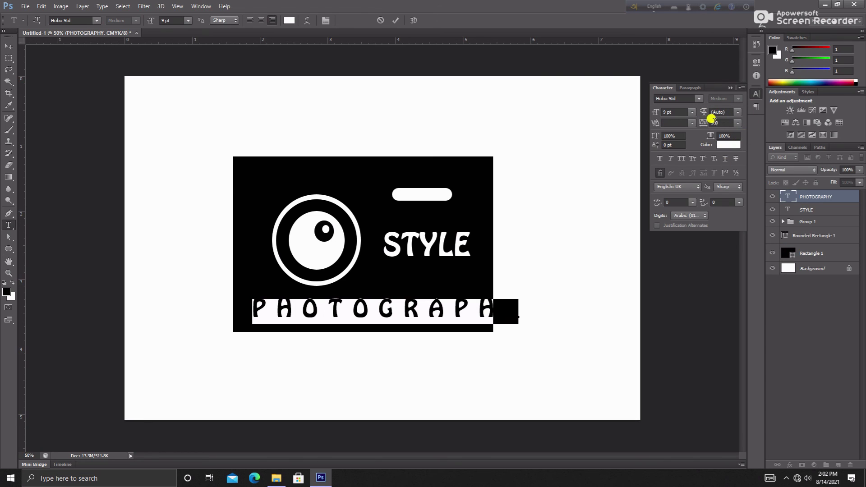
{"action": "left_click", "coordinate": [709, 121]}
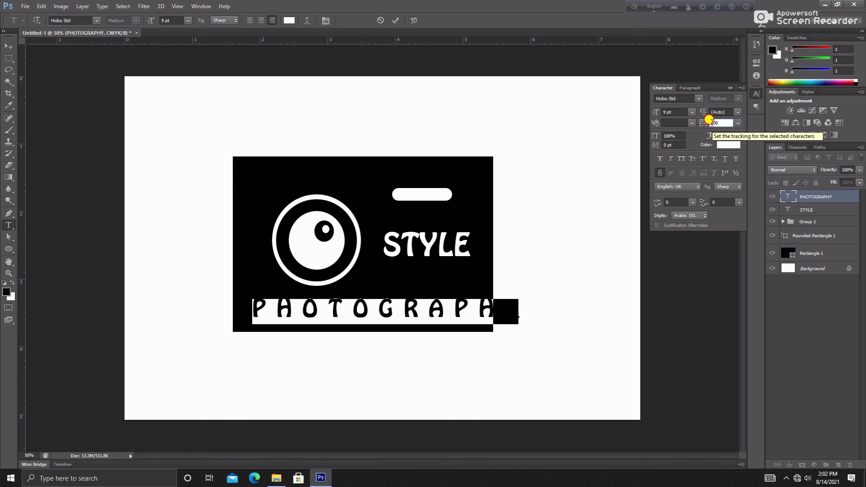
{"action": "key", "text": "Down"}
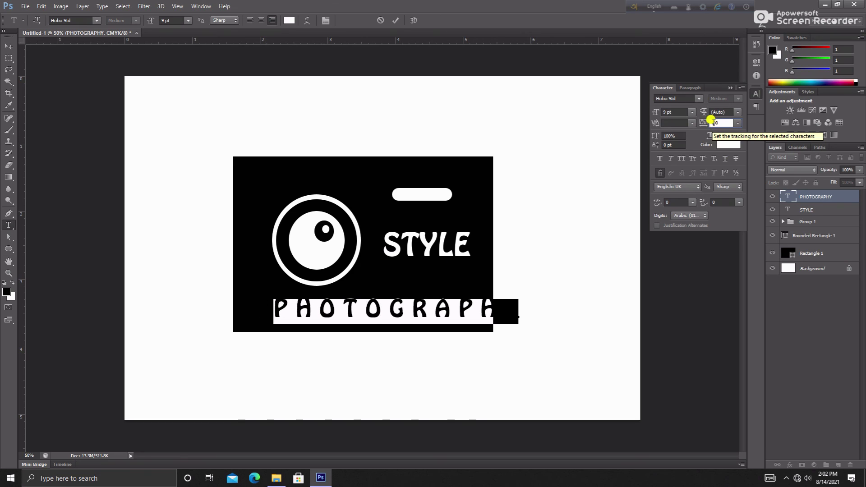
{"action": "key", "text": "Return"}
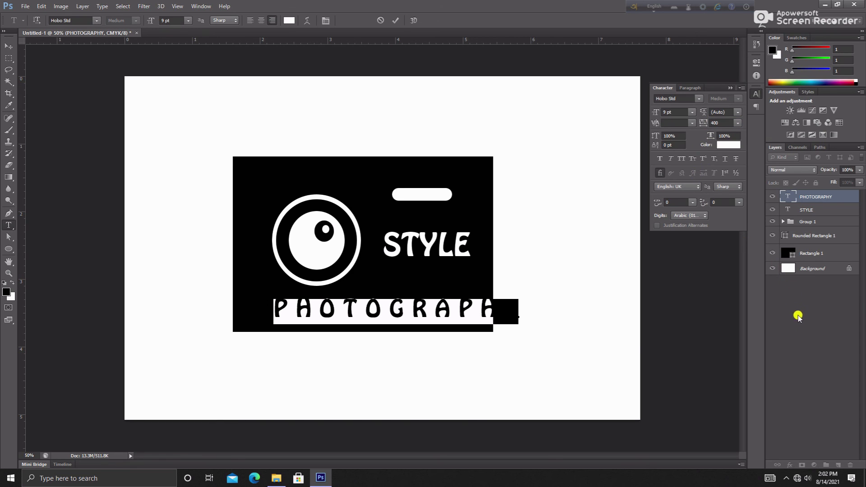
{"action": "left_click_drag", "start_coordinate": [456, 328], "coordinate": [426, 329]}
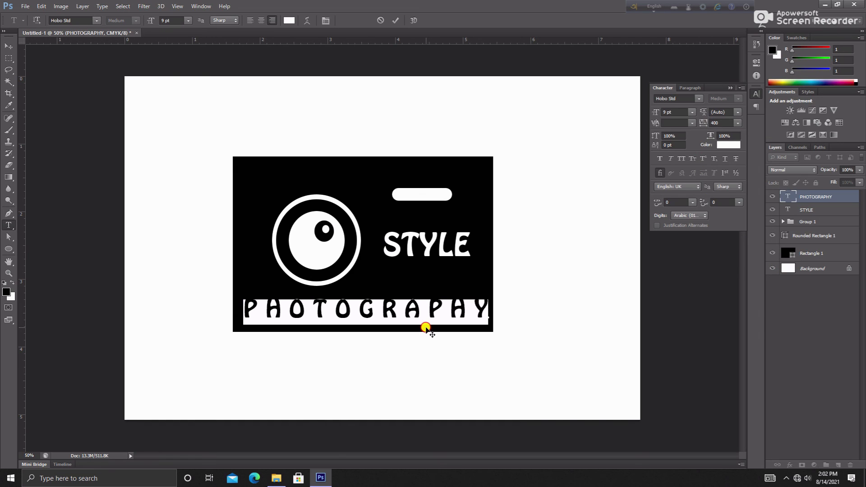
{"action": "left_click", "coordinate": [782, 352]}
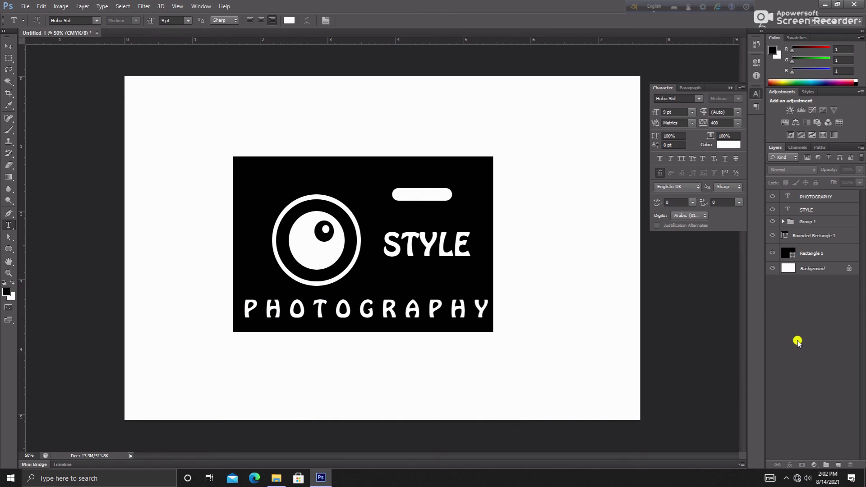
Move the STYLE text slightly down, closer to the PHOTOGRAPHY line, and collapse the character settings.
{"action": "left_click", "coordinate": [817, 213]}
{"action": "left_click", "coordinate": [436, 251]}
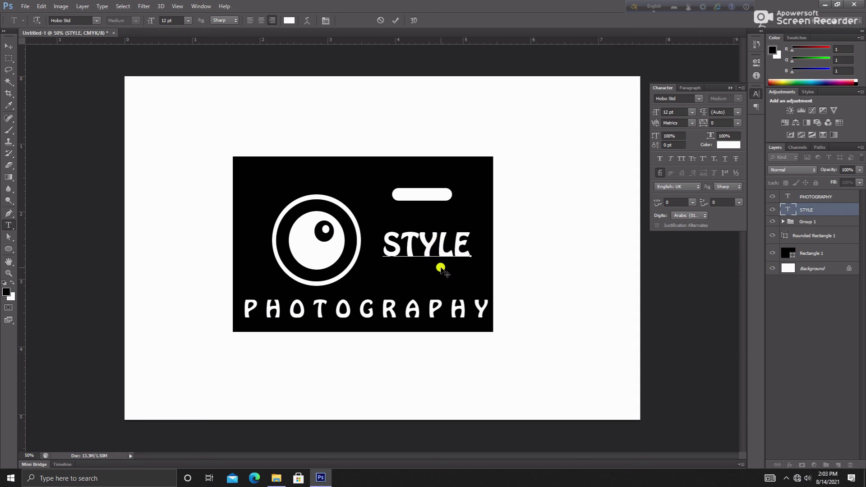
{"action": "left_click_drag", "start_coordinate": [439, 283], "coordinate": [437, 287]}
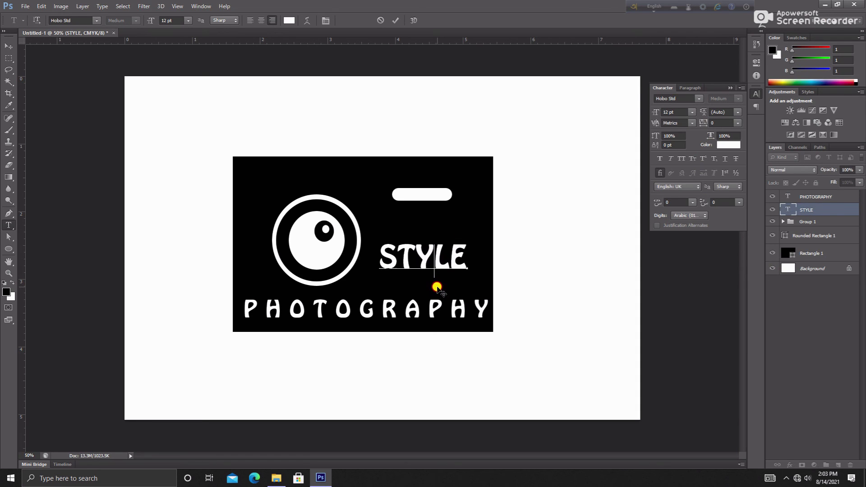
{"action": "left_click", "coordinate": [798, 337]}
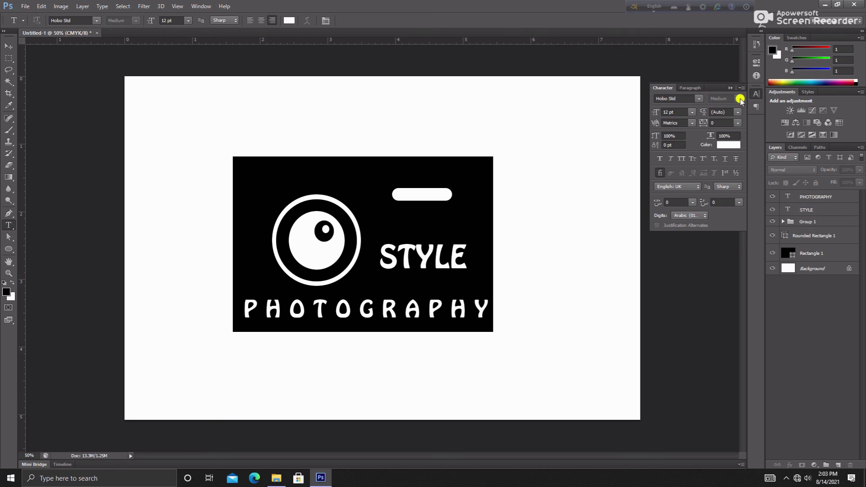
{"action": "left_click", "coordinate": [731, 89]}
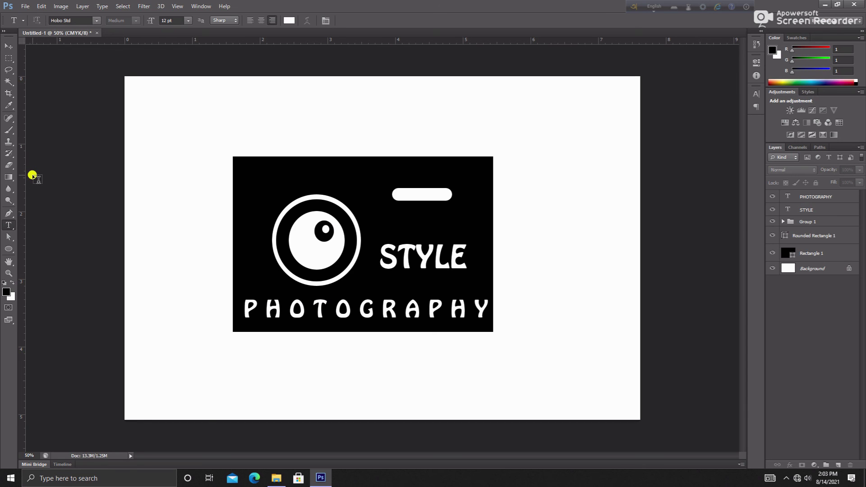
Save the design to the Desktop as the JPEG Untitled-1.jpg with Maximum quality 12 and the Progressive format option.
{"action": "left_click", "coordinate": [25, 5]}
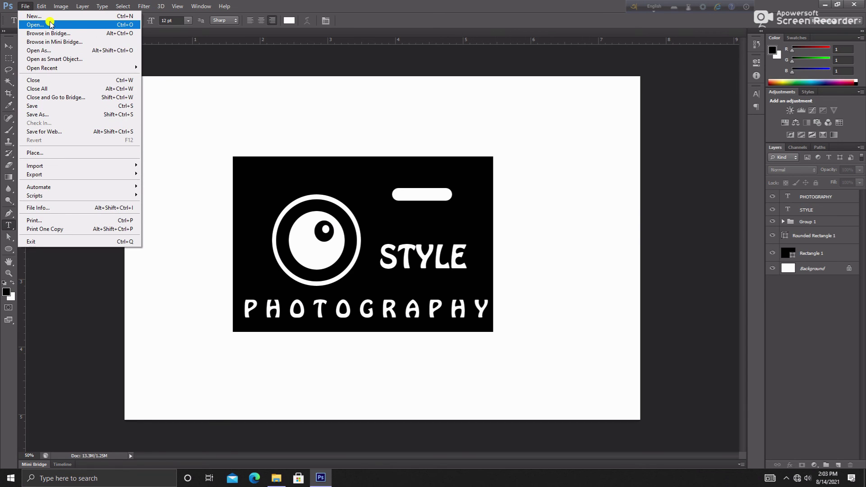
{"action": "left_click", "coordinate": [797, 339]}
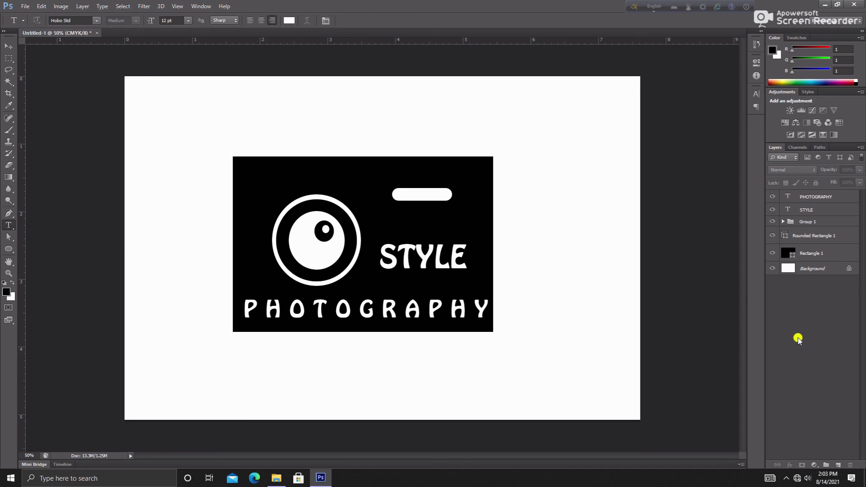
{"action": "left_click", "coordinate": [26, 6]}
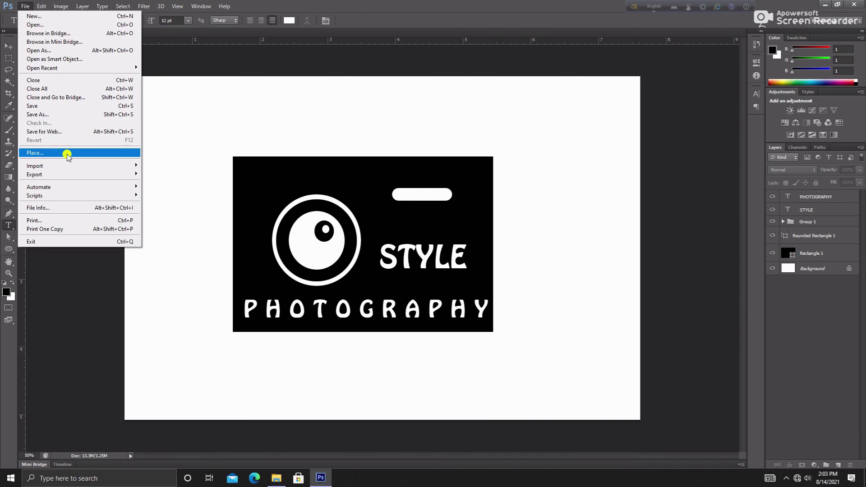
{"action": "left_click", "coordinate": [59, 115]}
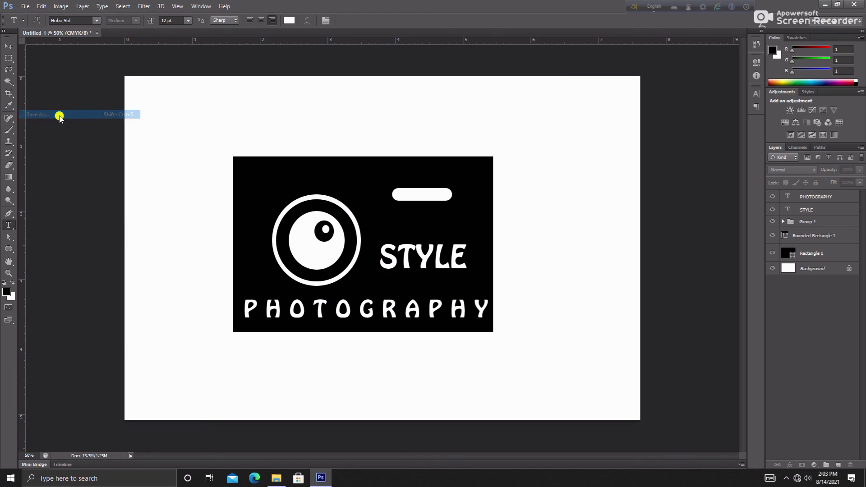
{"action": "left_click", "coordinate": [316, 135]}
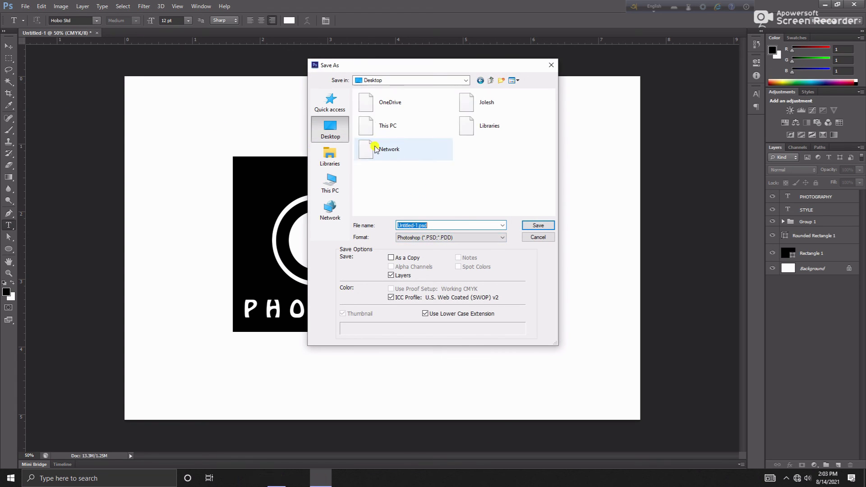
{"action": "left_click", "coordinate": [502, 238]}
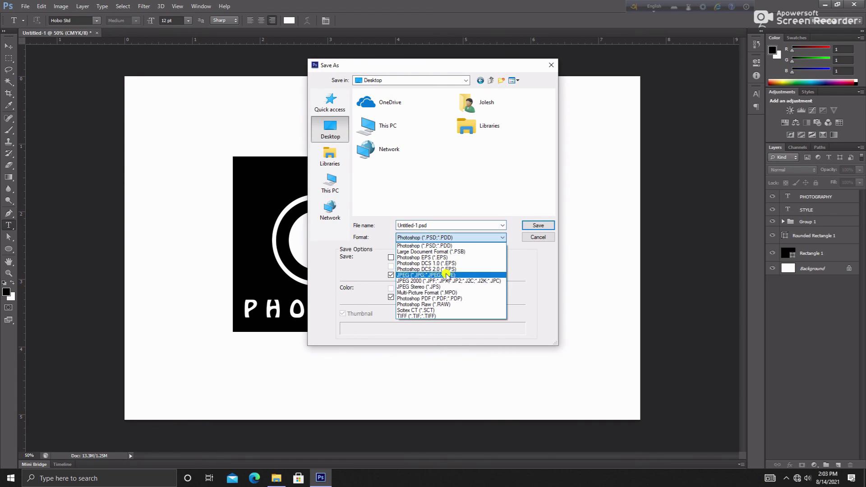
{"action": "left_click", "coordinate": [433, 275]}
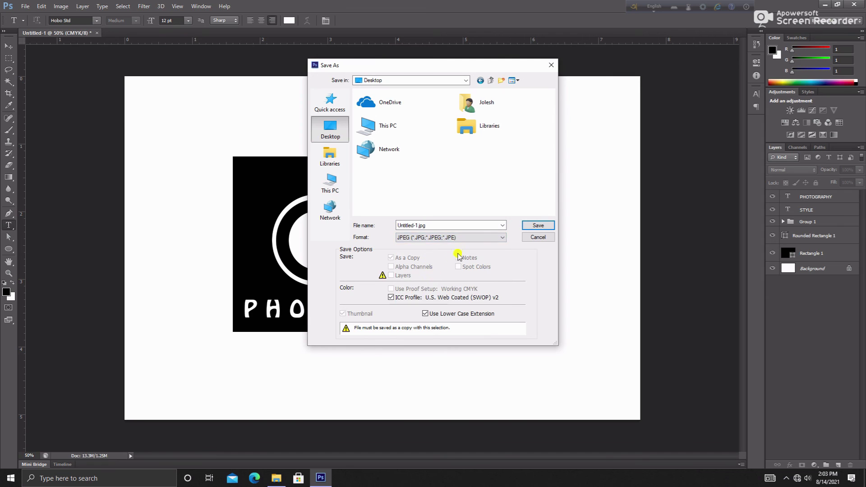
{"action": "left_click", "coordinate": [539, 226]}
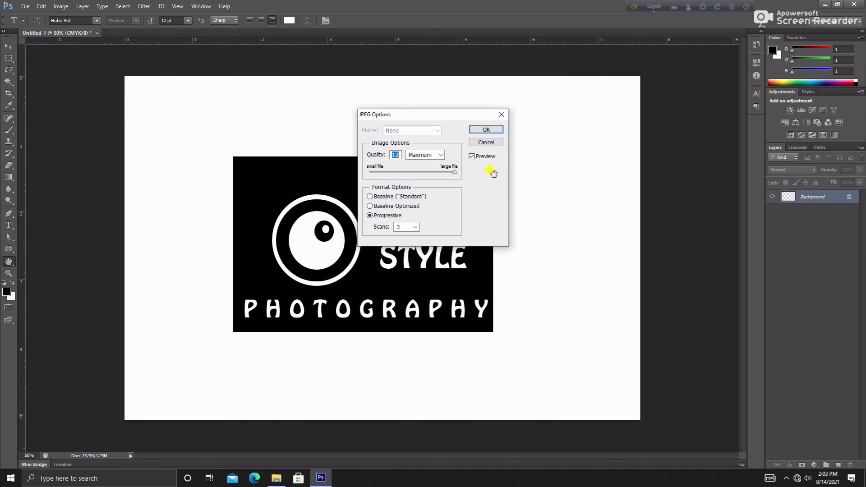
{"action": "left_click", "coordinate": [486, 129]}
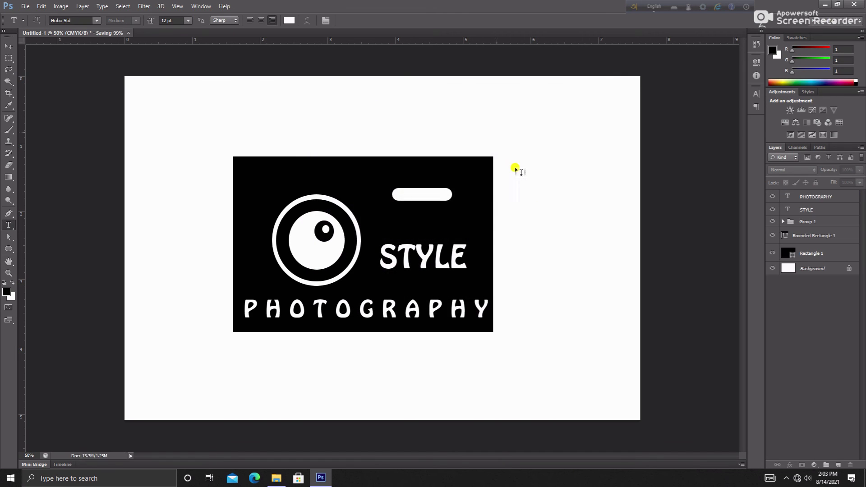
Minimize Photoshop and open the saved Untitled-1 image from the desktop to view it.
{"action": "left_click", "coordinate": [826, 4]}
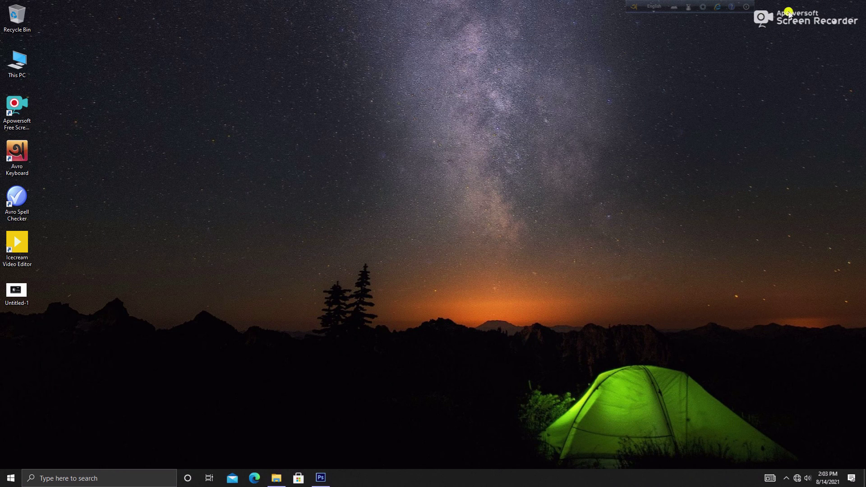
{"action": "double_click", "coordinate": [4, 289]}
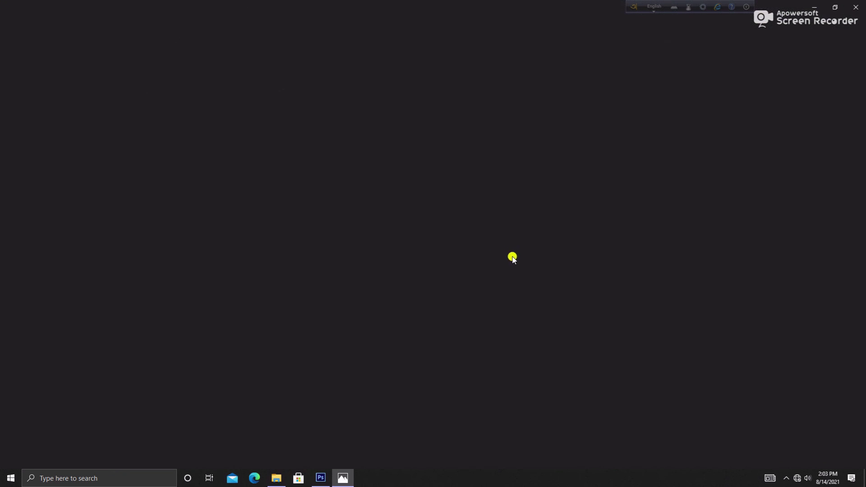